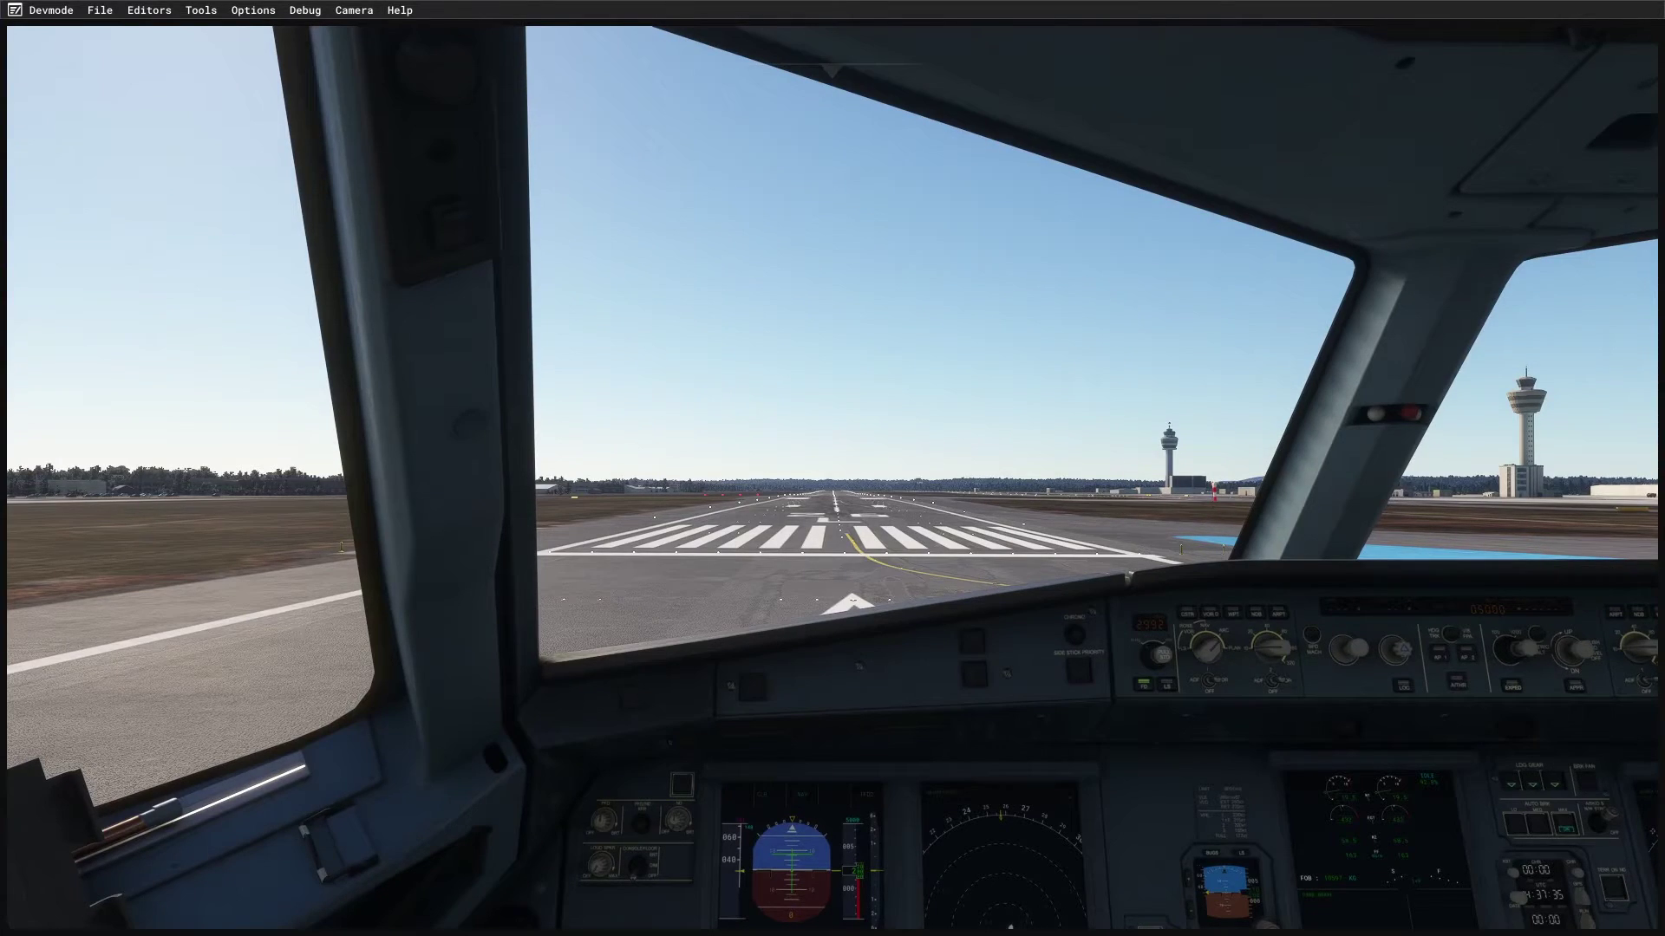
Switch to the outside camera and fly it from the runway over the airport's terminal area to examine the existing scenery
key(End)
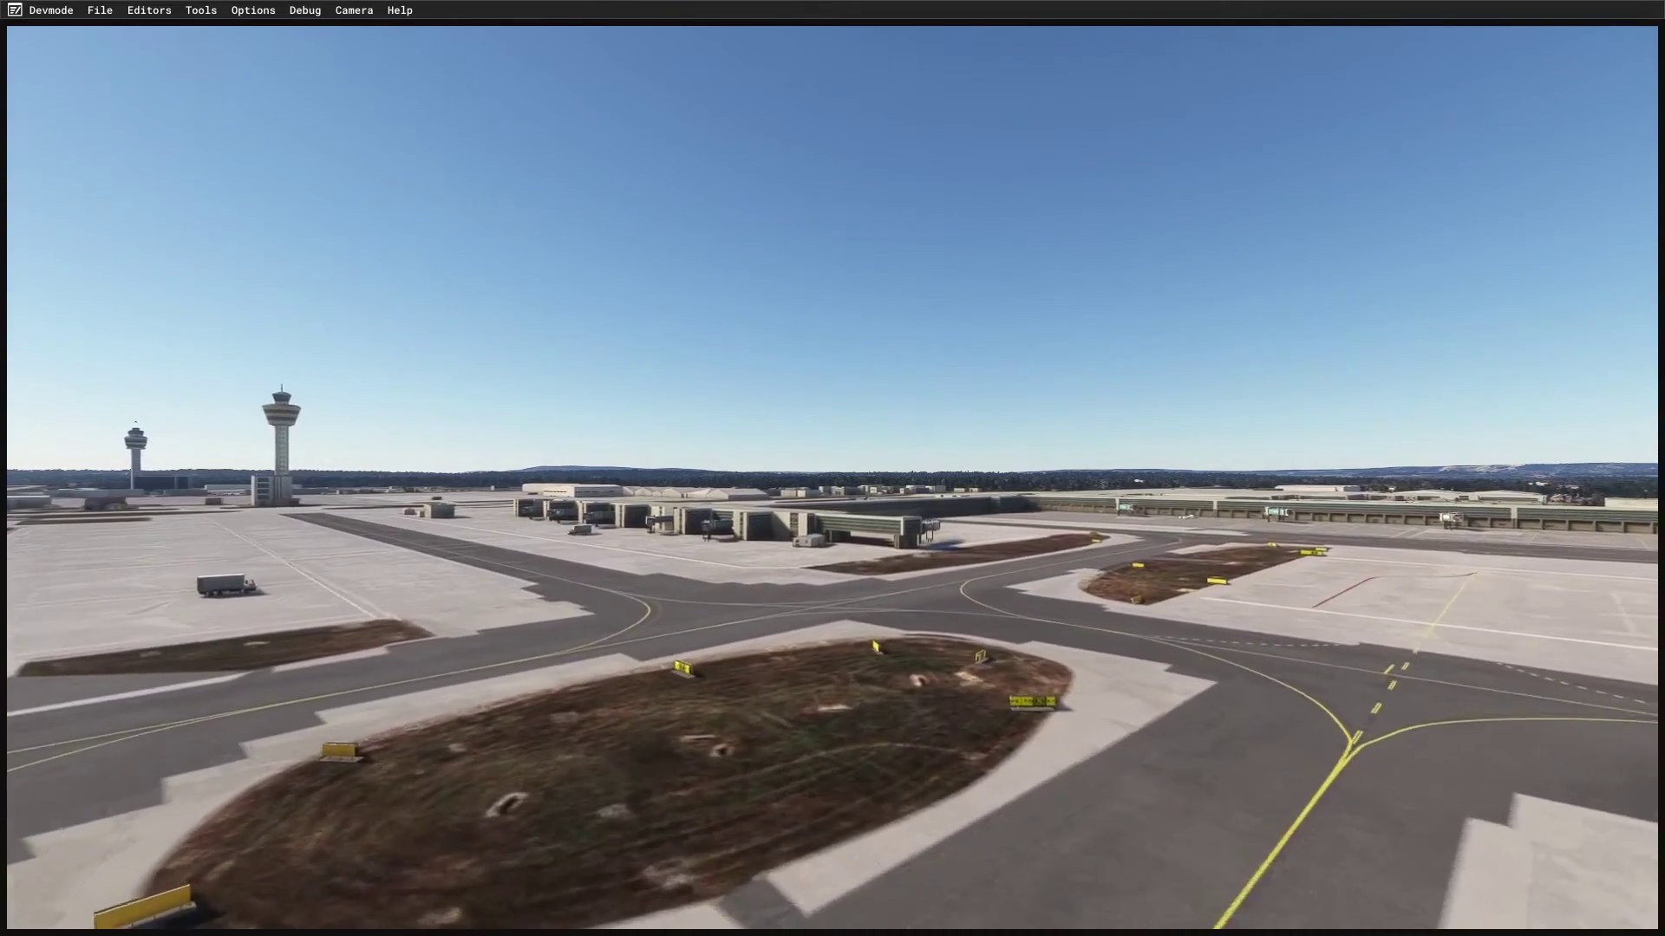
key(w)
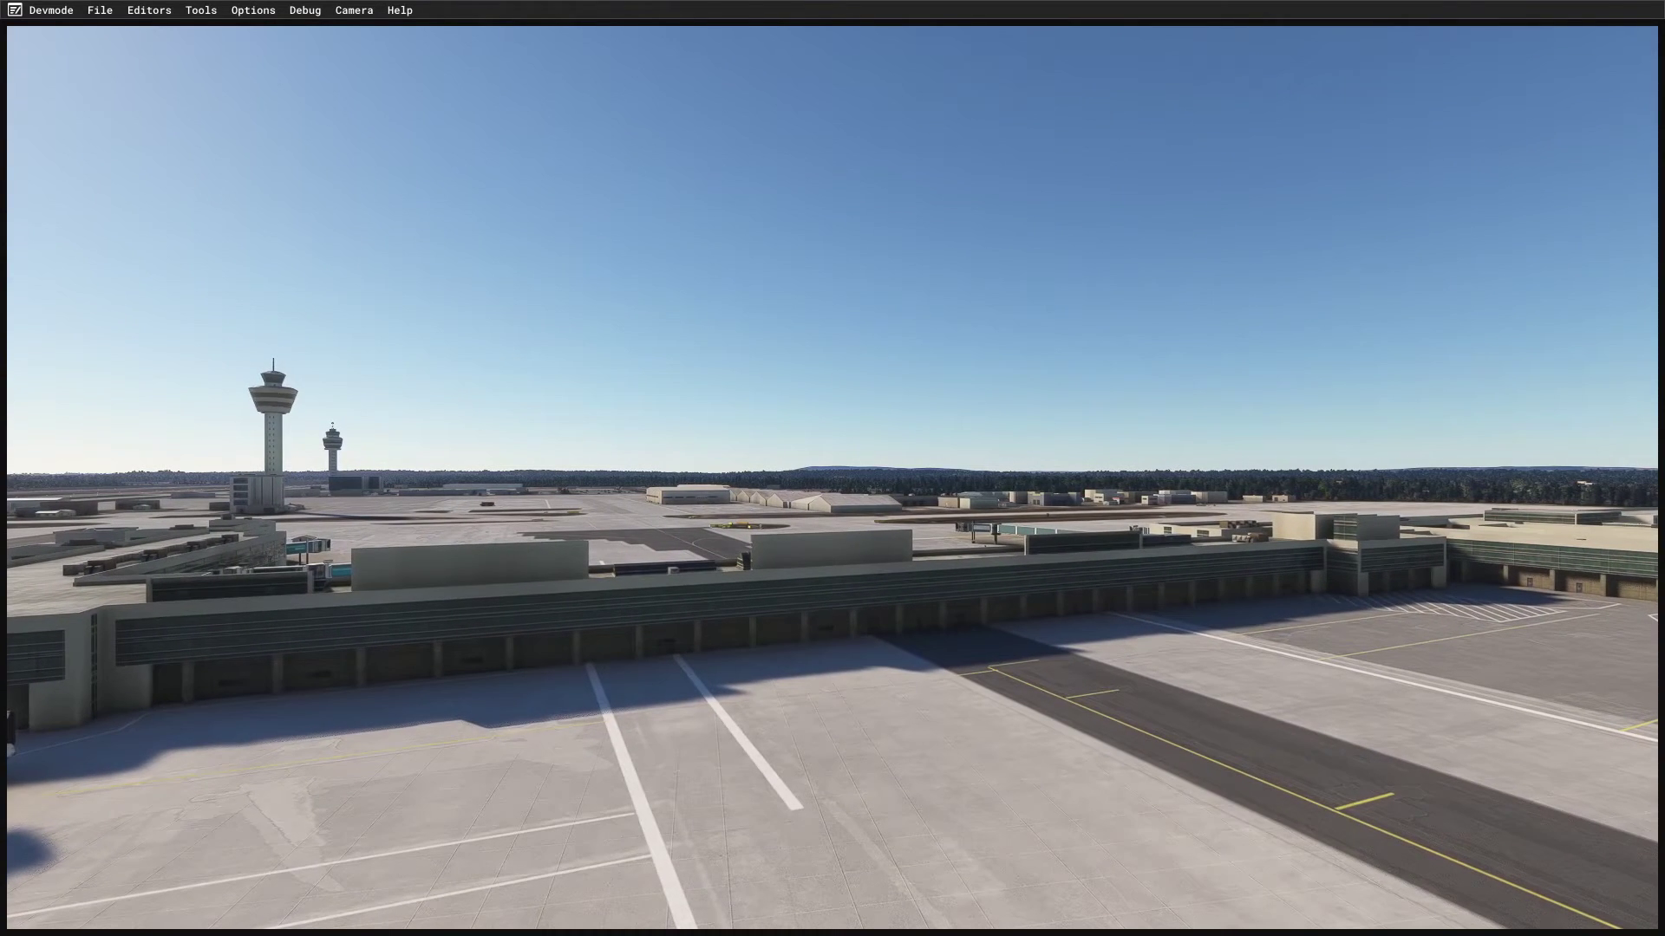
Pause the flight and switch the Rolling Cache setting off in the Data section of the General Options
key(Escape)
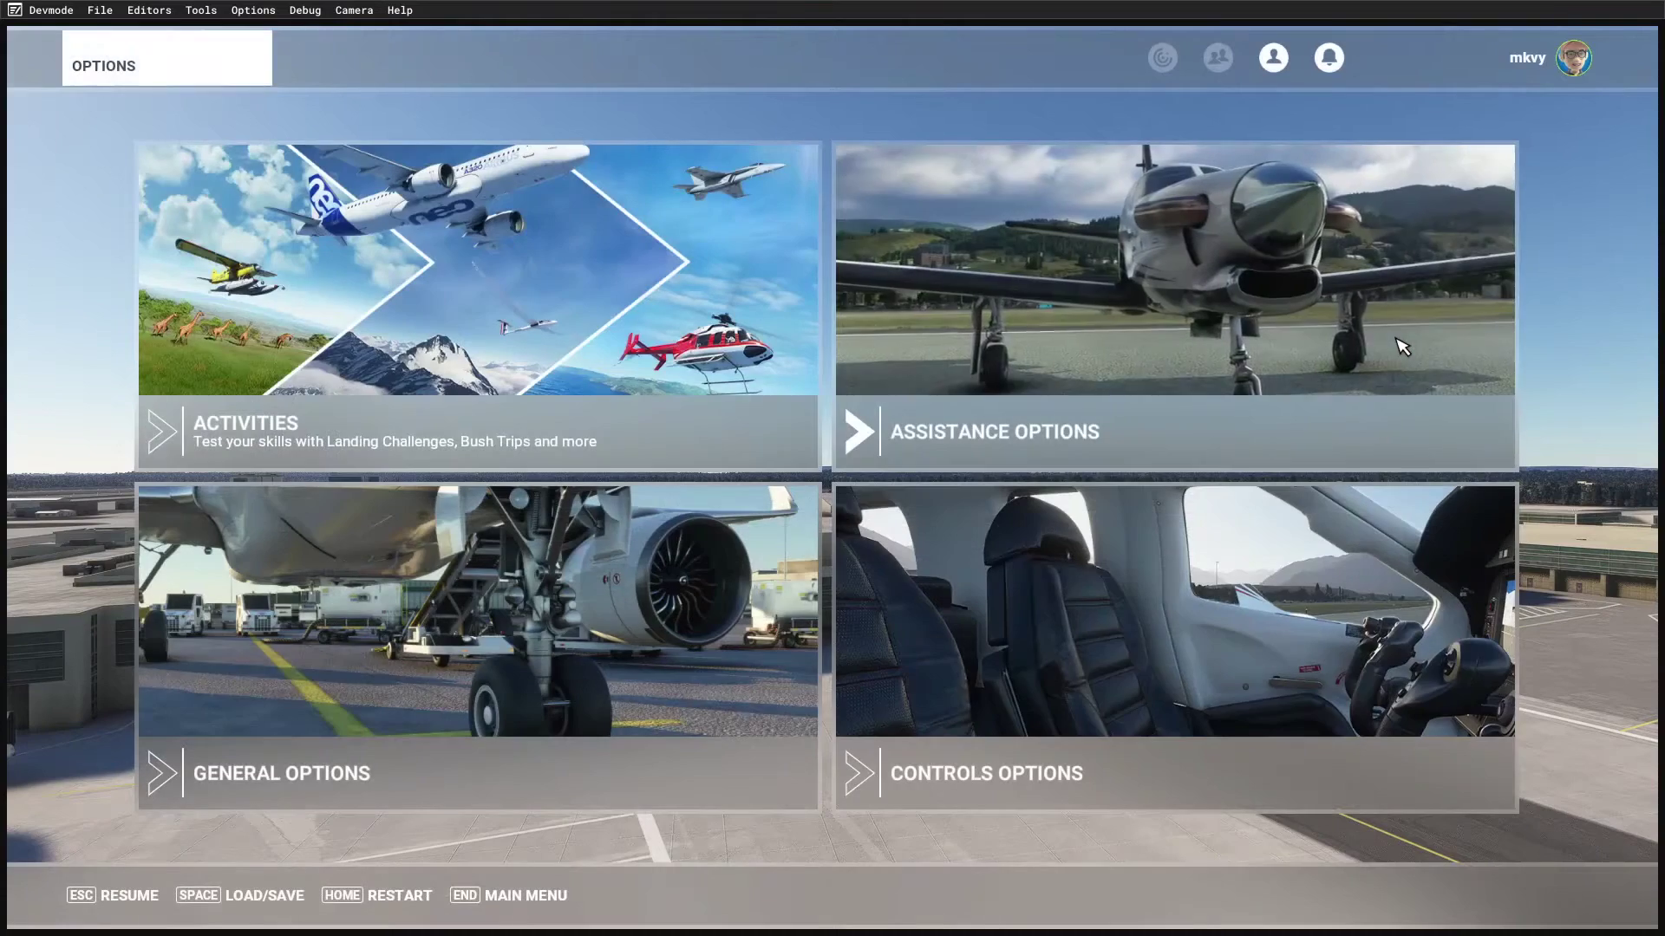
click(475, 702)
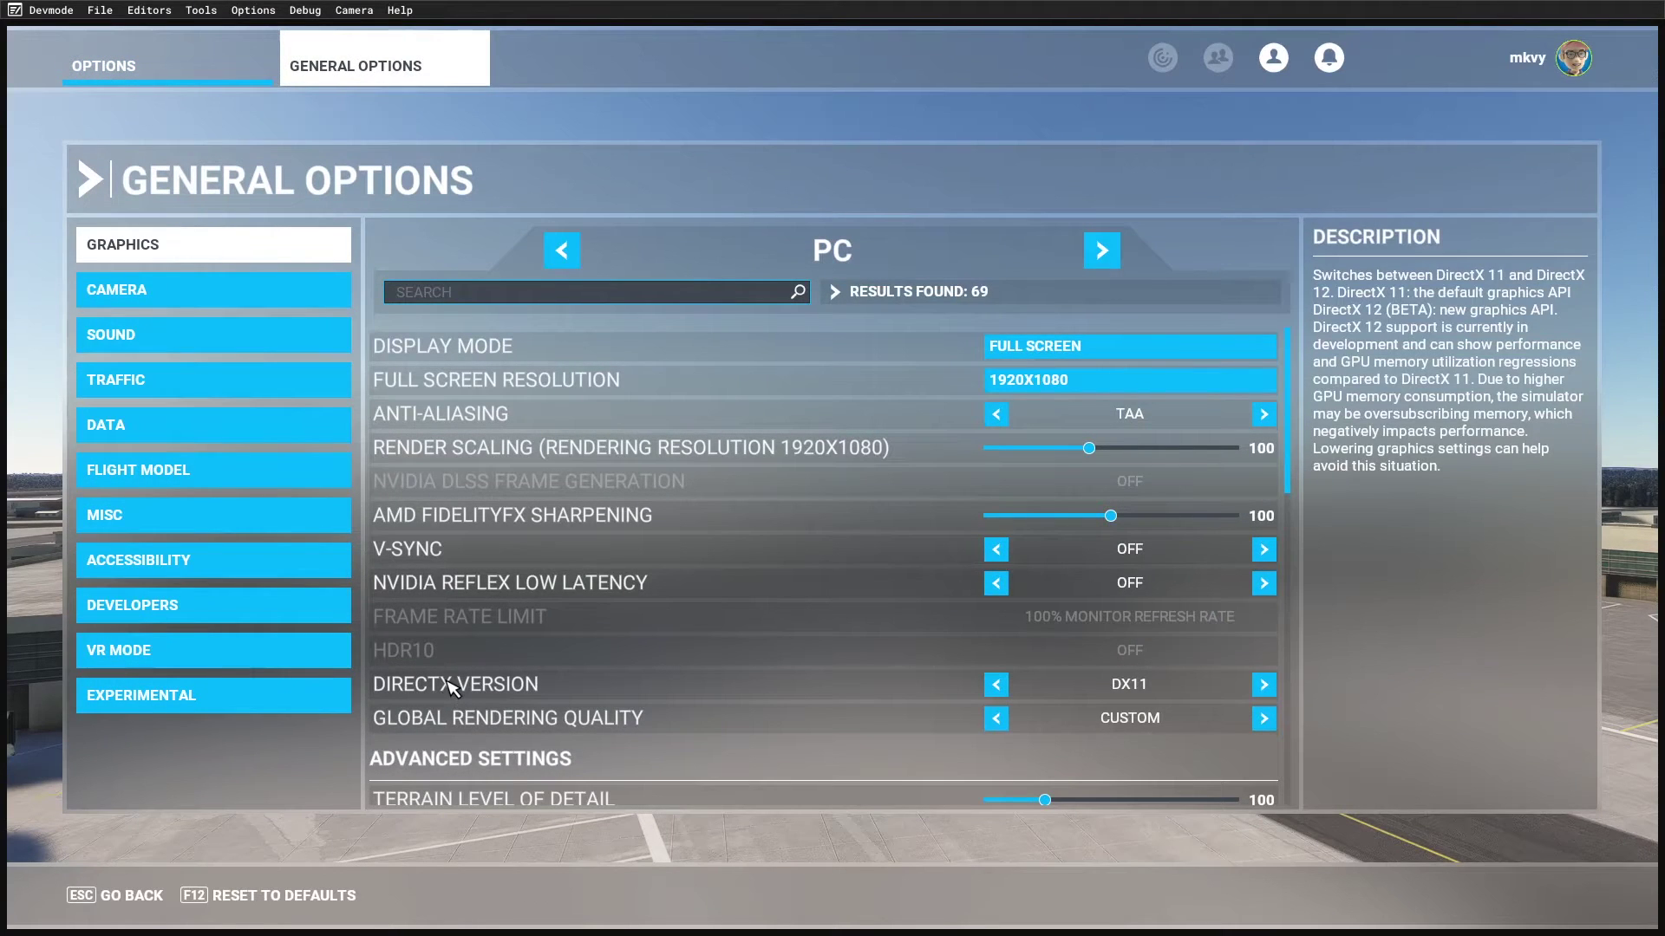
click(139, 434)
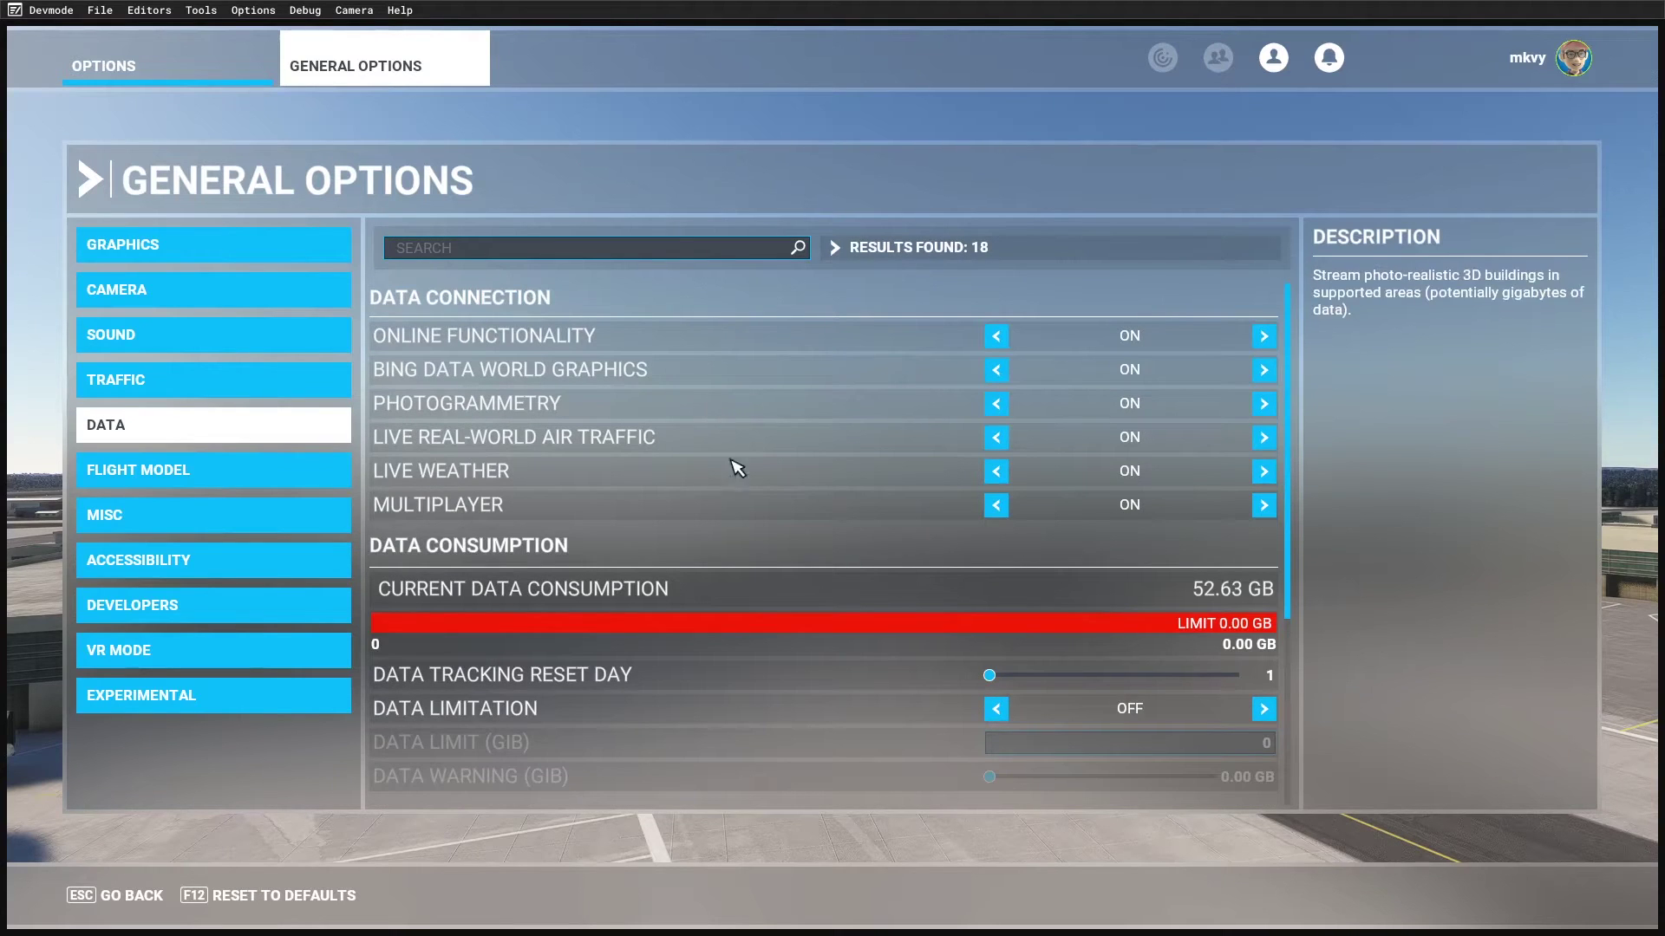
scroll(746, 520, down, 3)
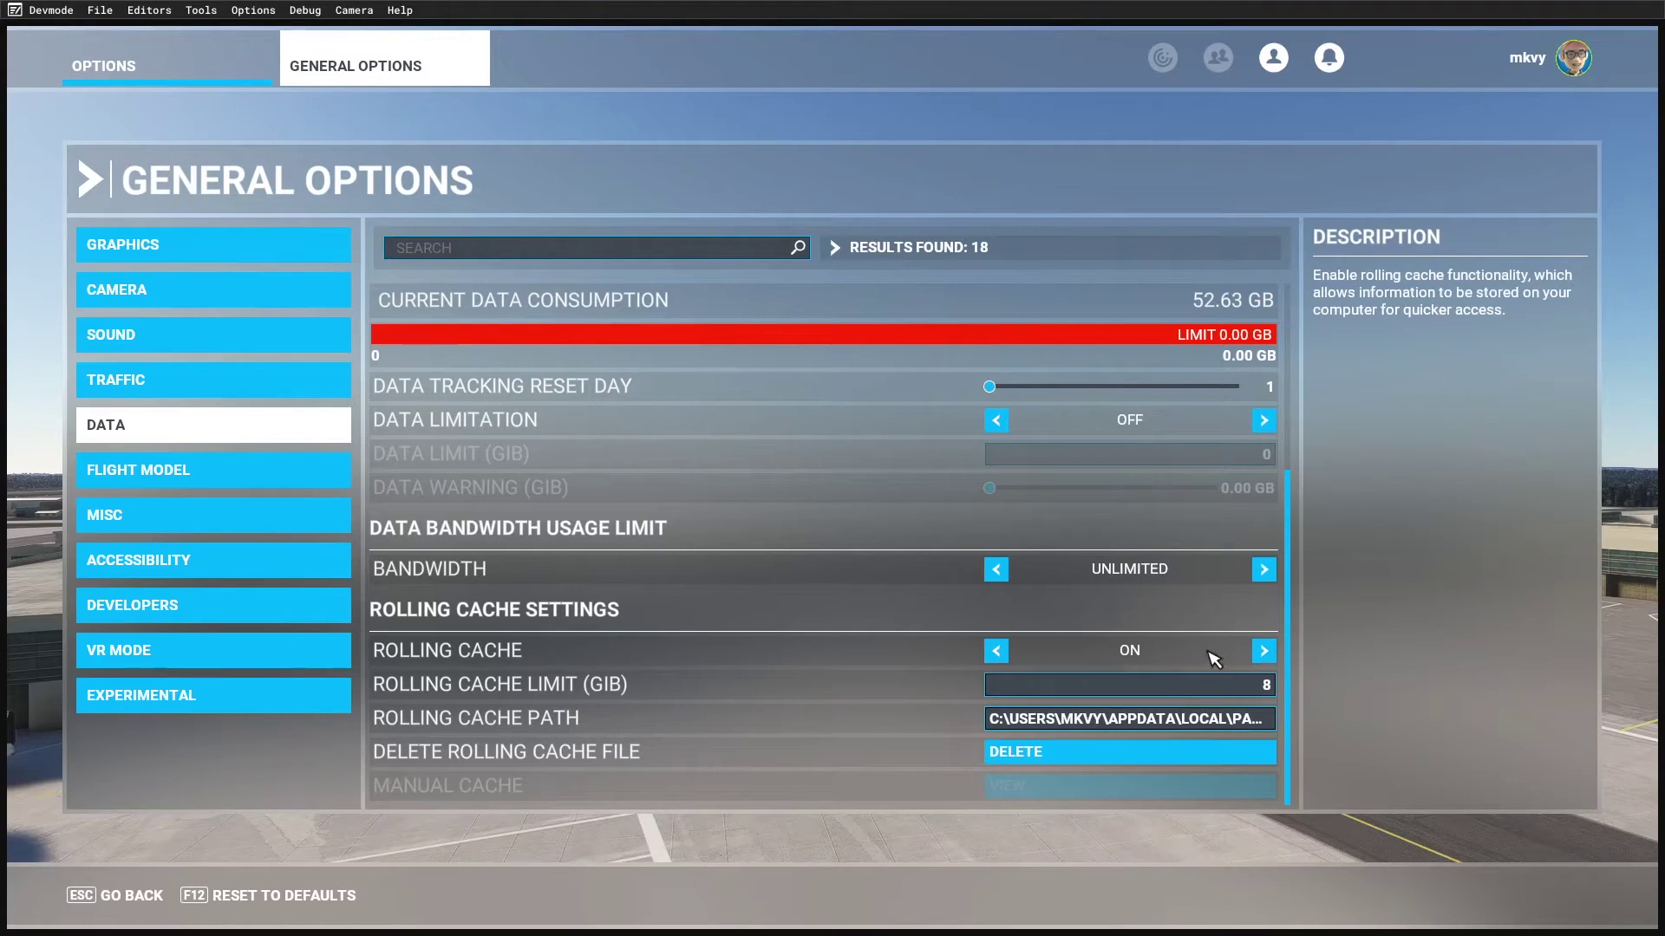
click(1264, 652)
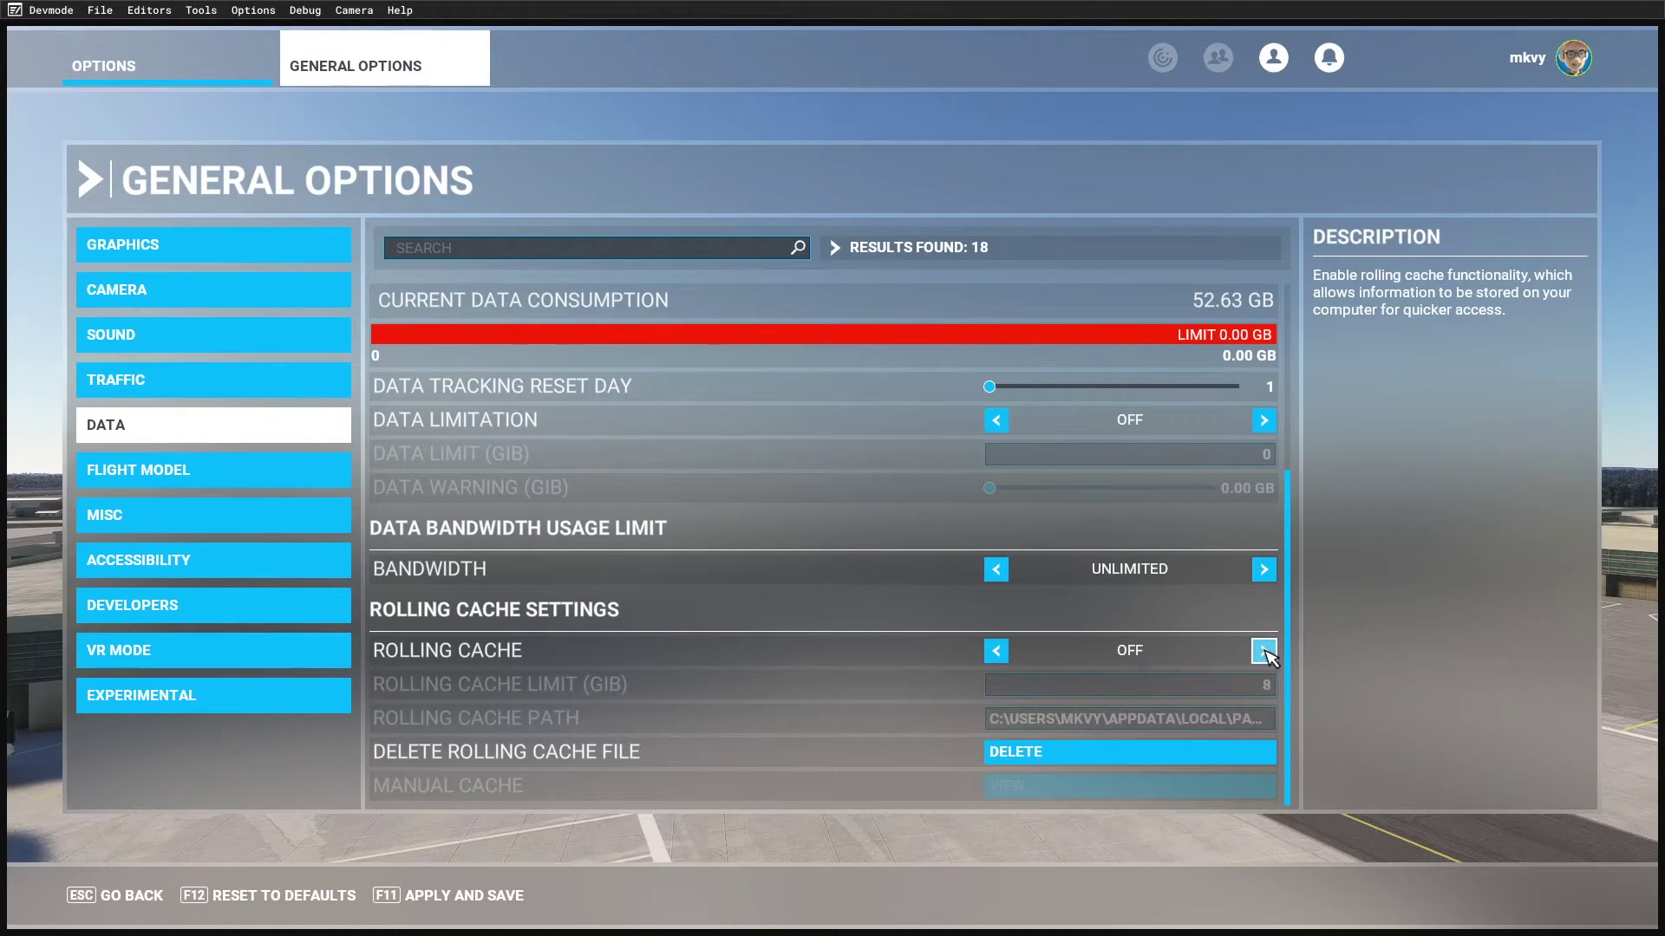
click(998, 655)
click(998, 655)
click(998, 655)
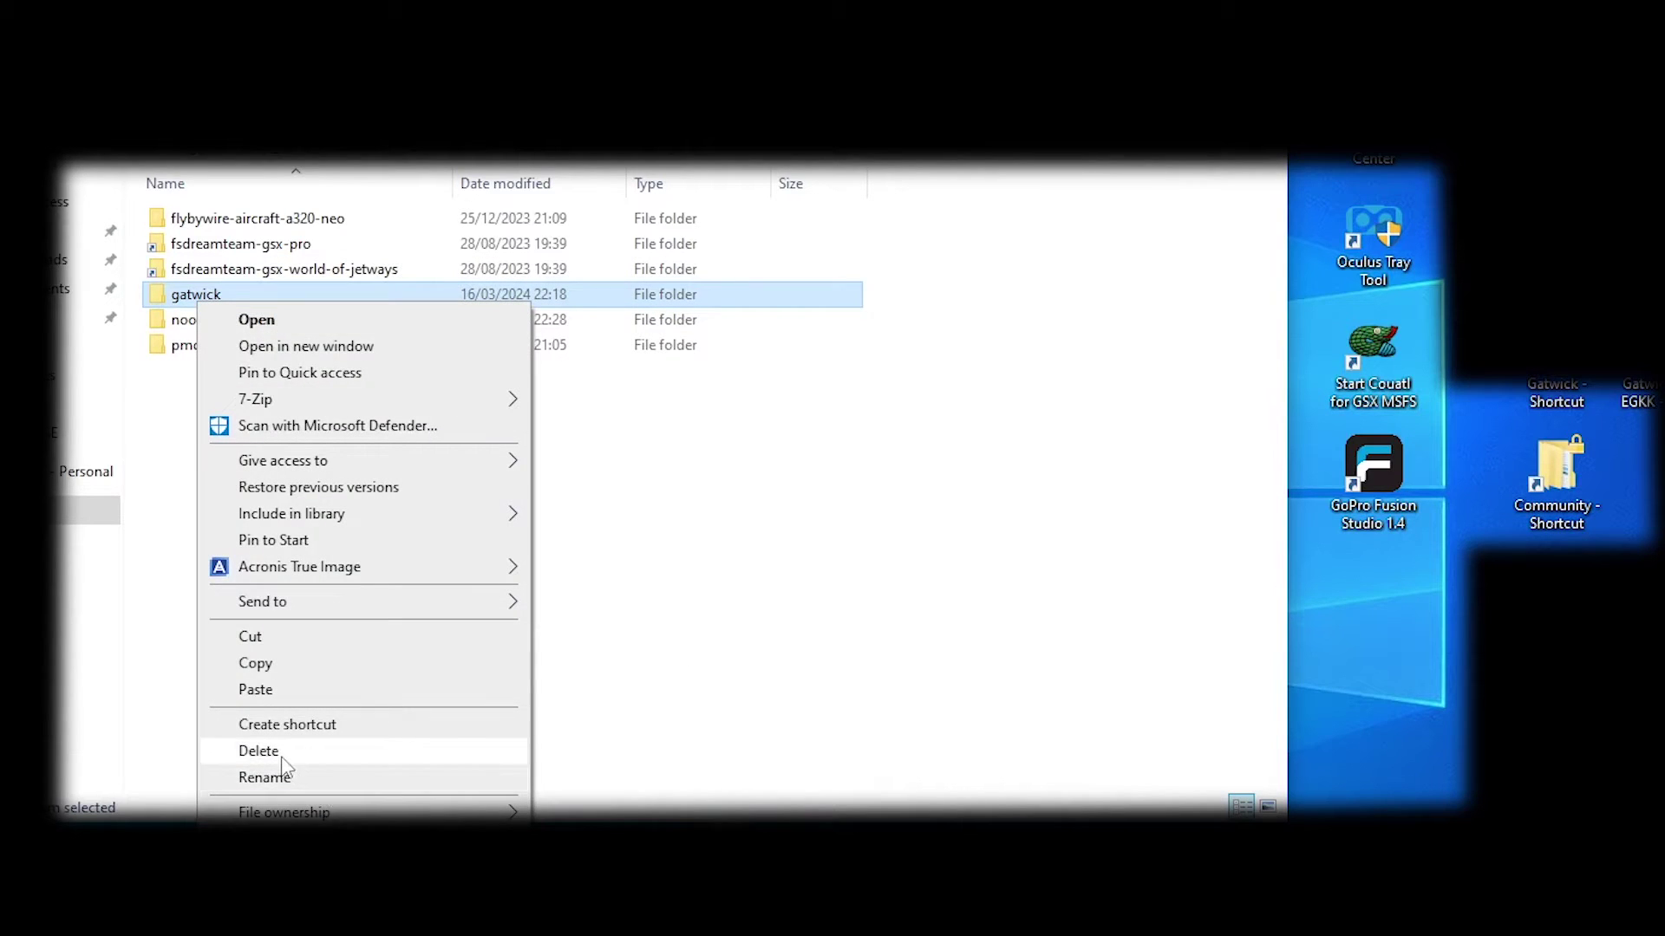
Switch to File Explorer and delete the gatwick folder from the Community folder
click(259, 751)
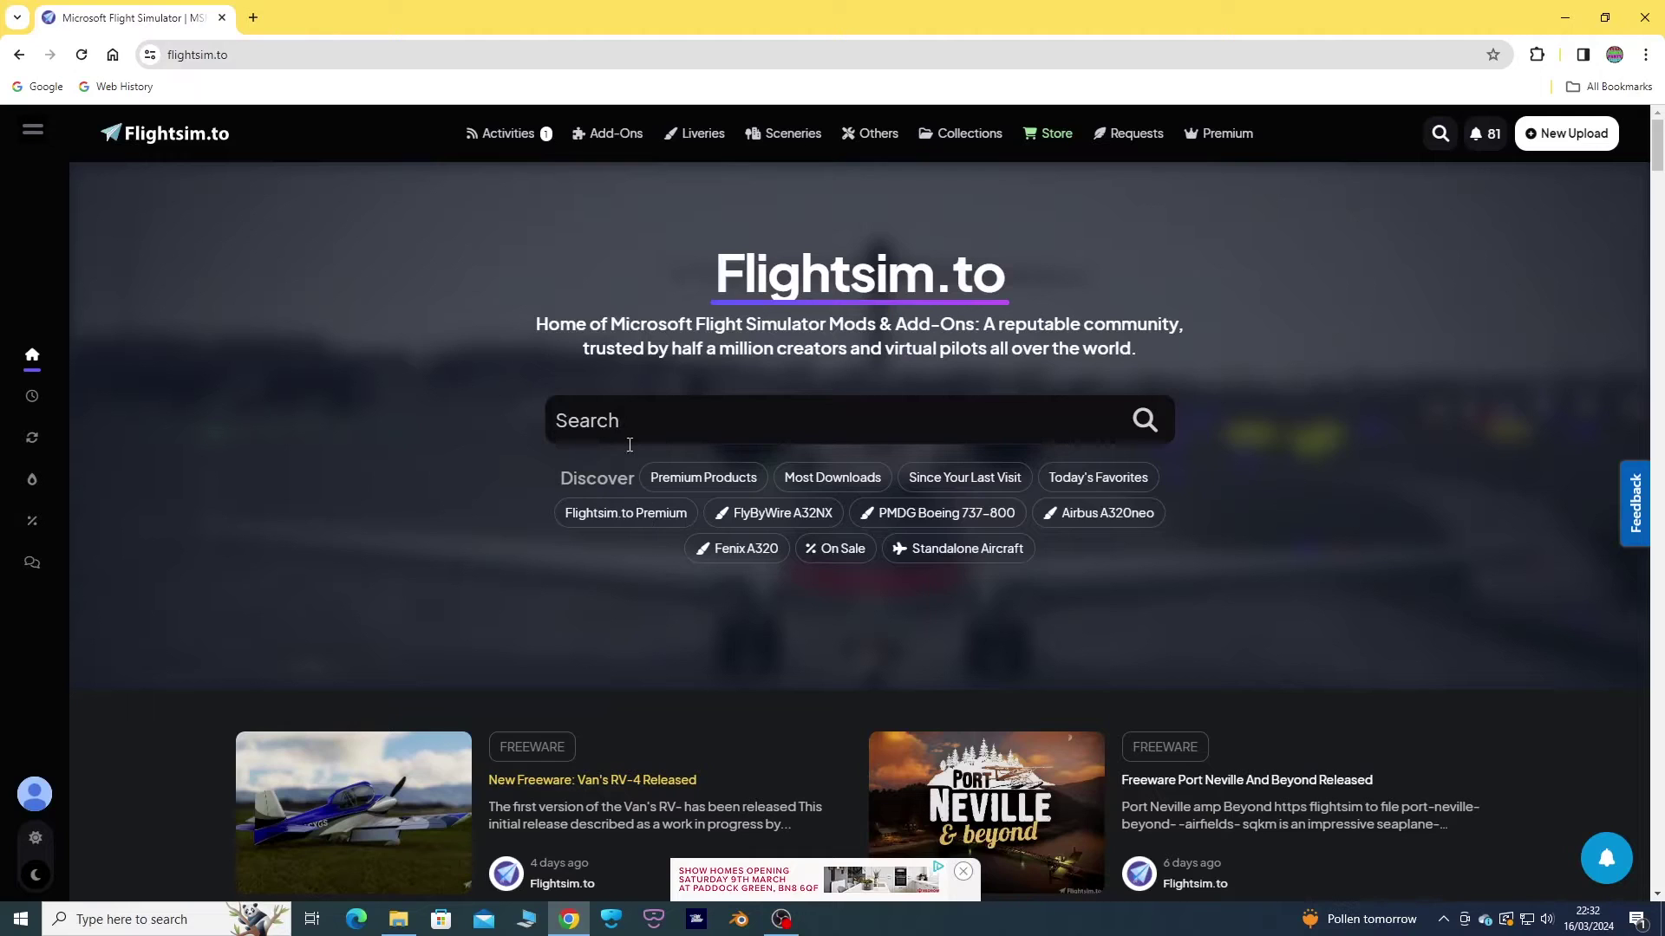
Switch to the browser, search Flightsim.to for "mkvy" and open the Gatwick Airport V5.5 "OLD SCHOOL" add-on page
click(622, 426)
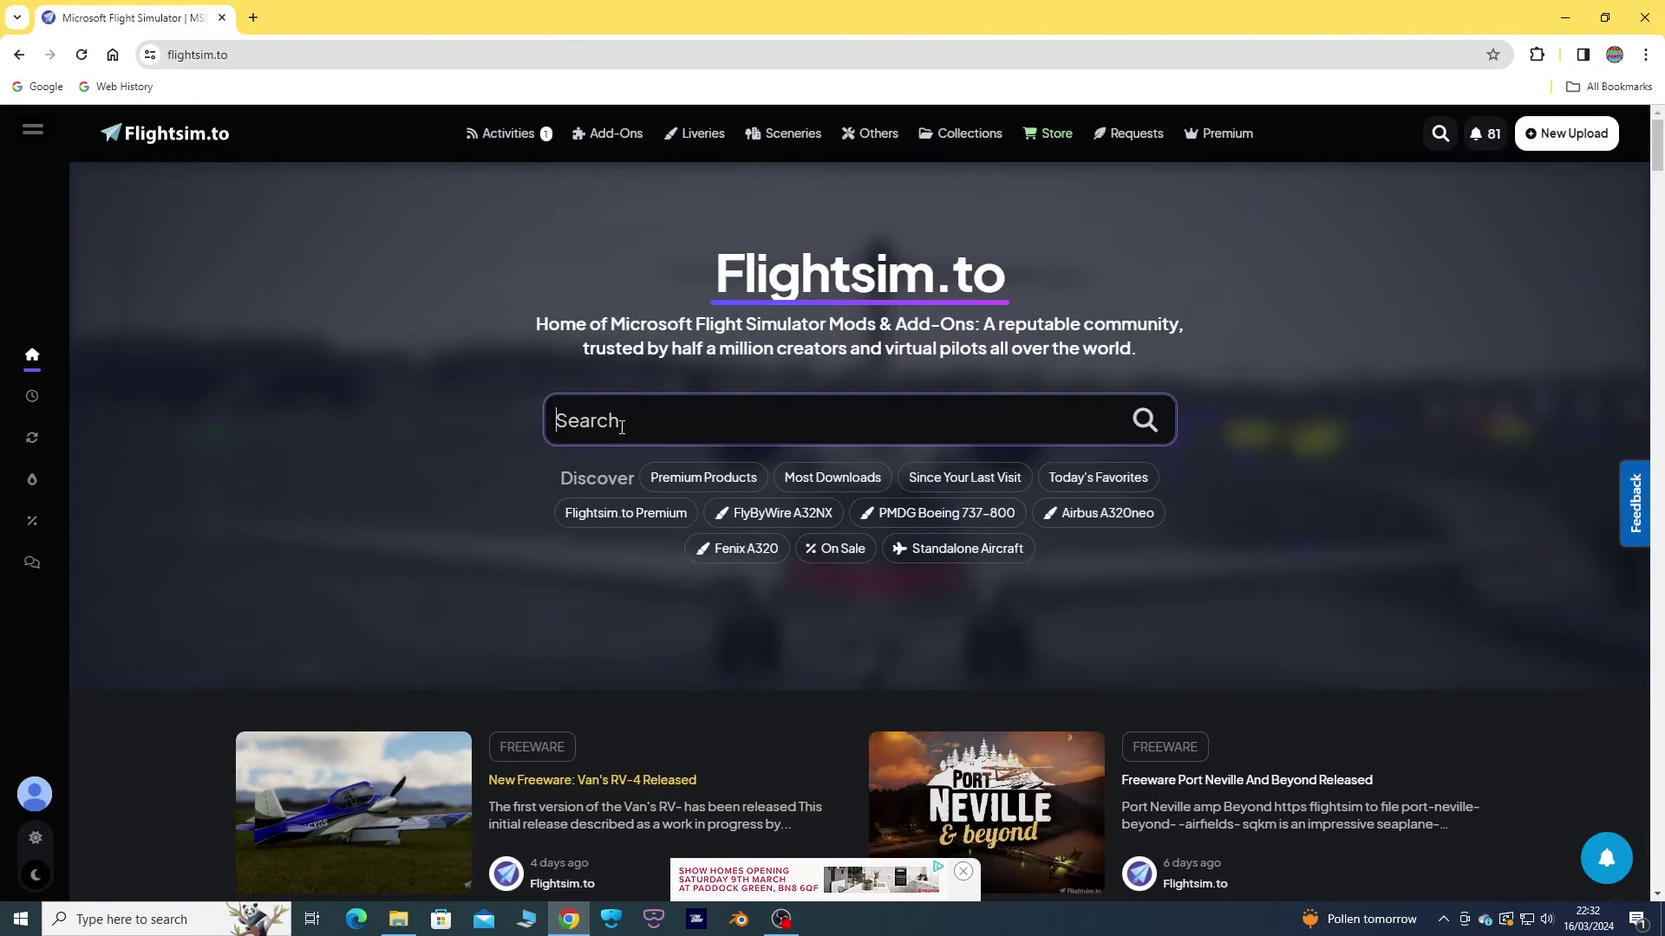
text(mkvy)
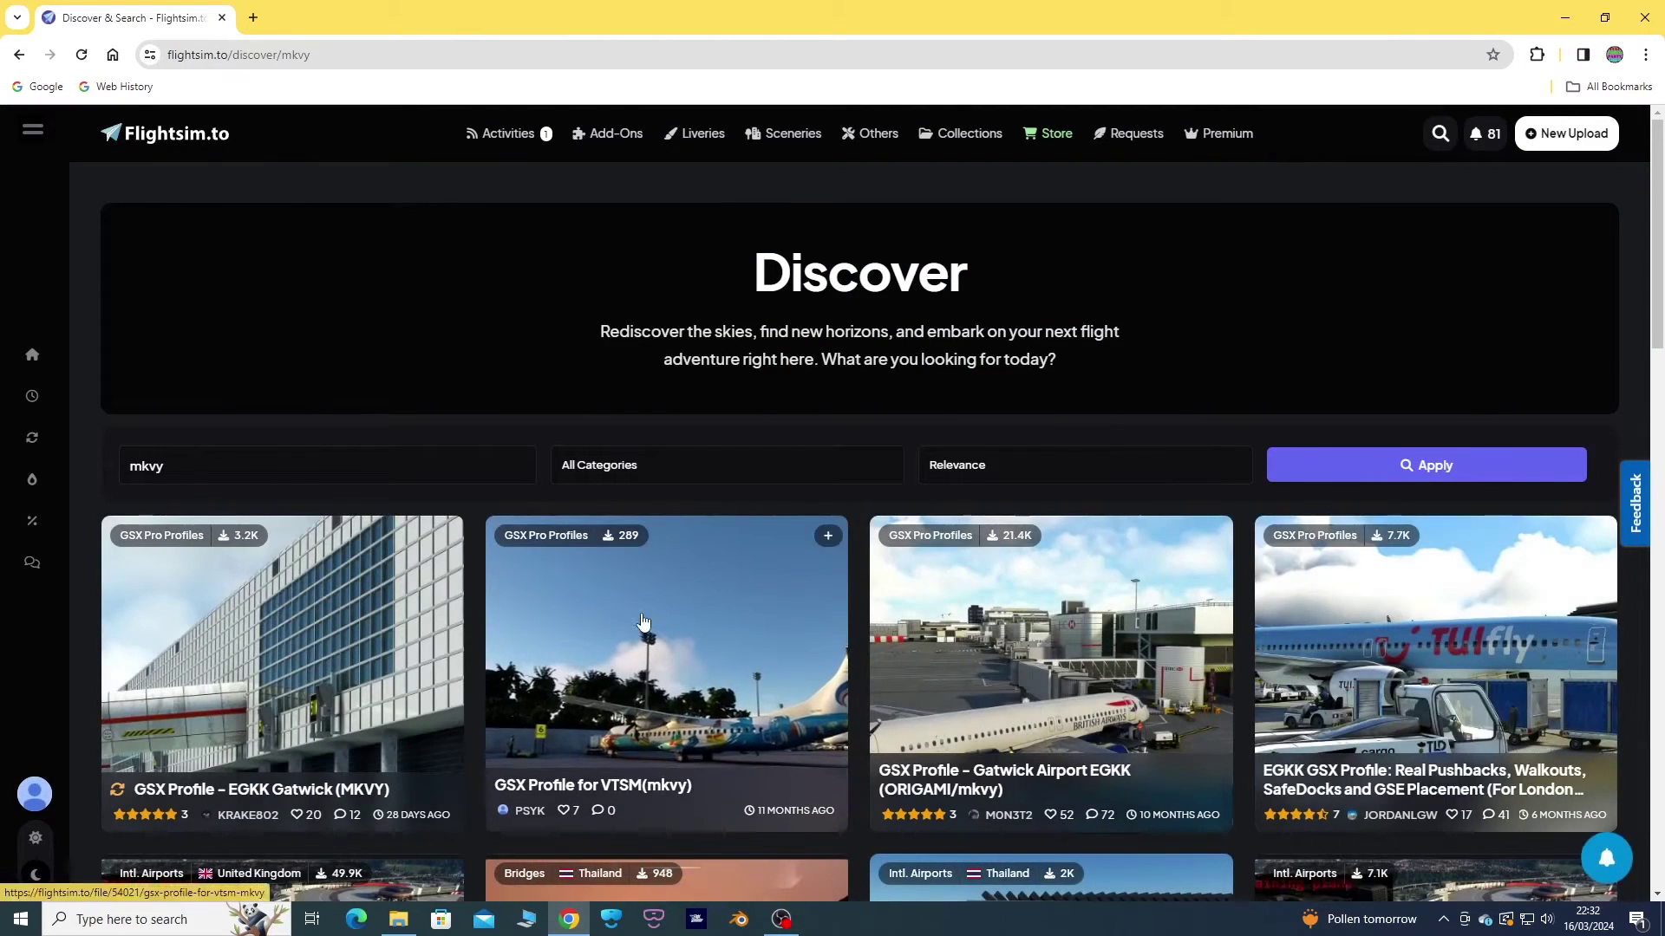
scroll(643, 621, down, 8)
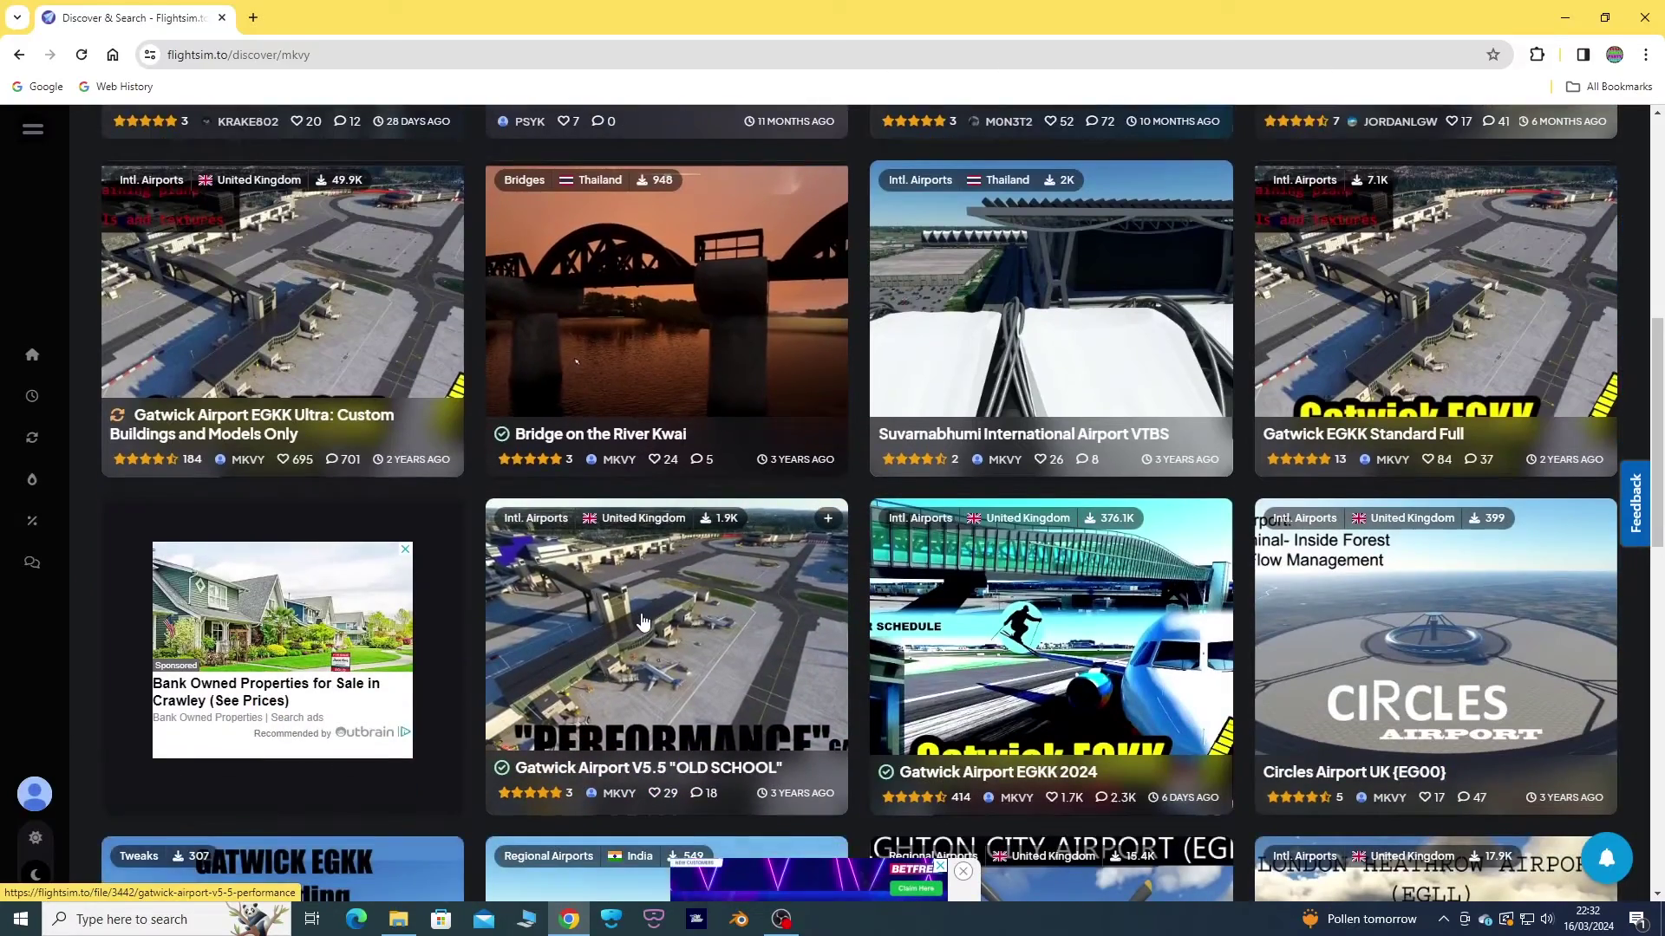
scroll(642, 620, down, 8)
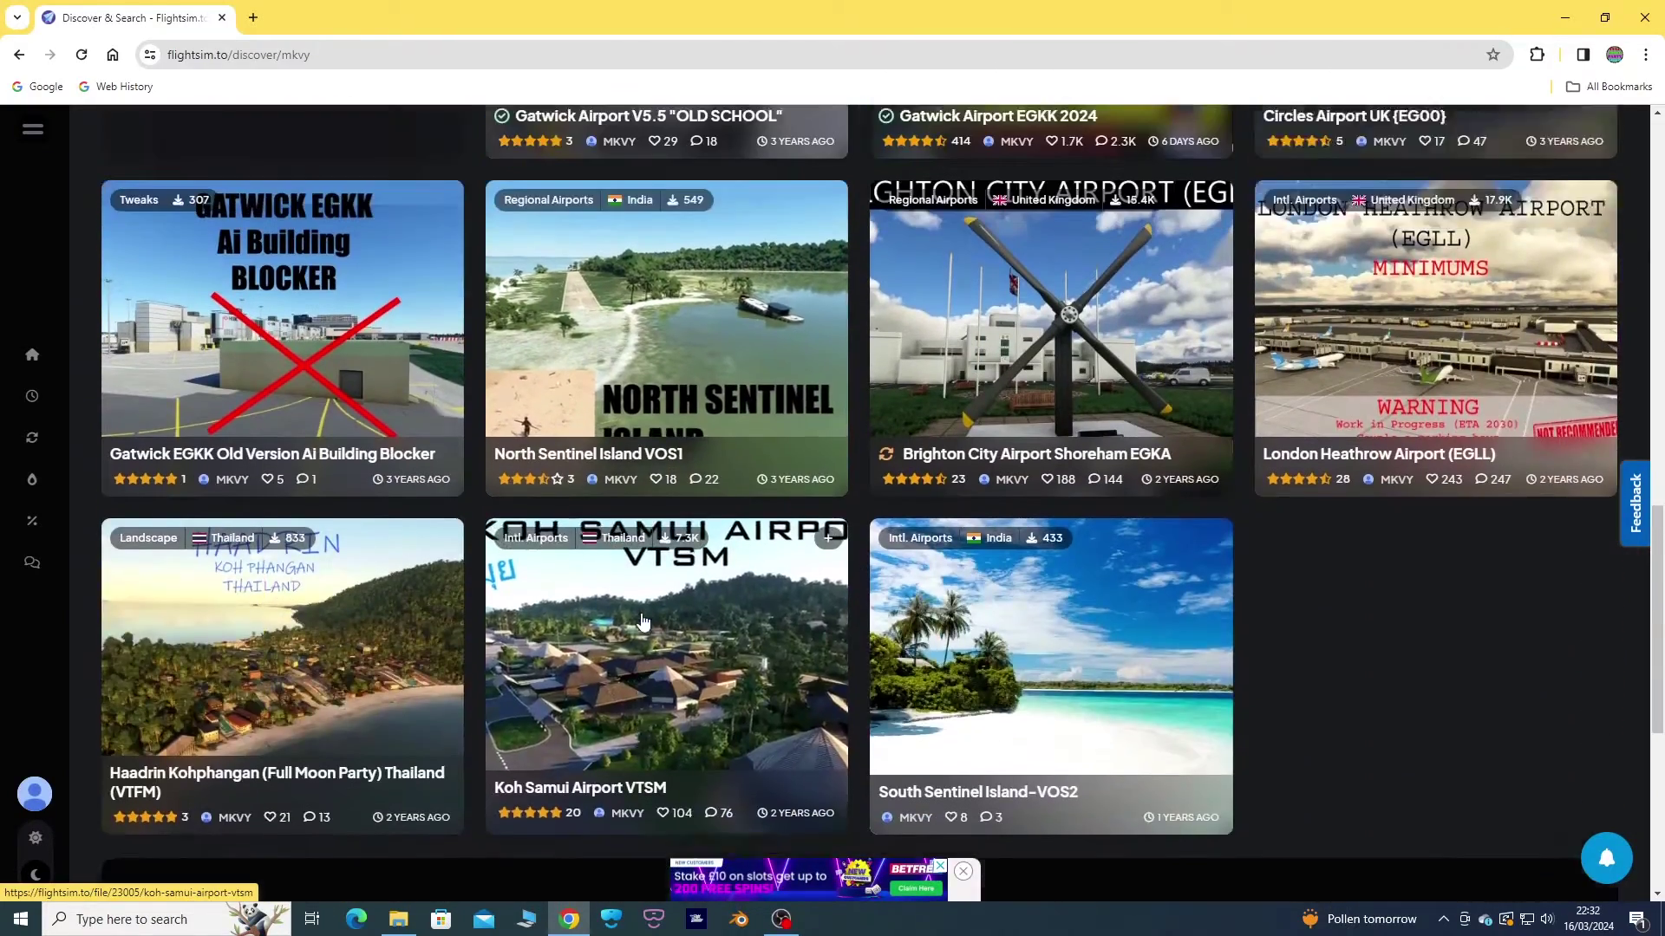
scroll(642, 621, up, 7)
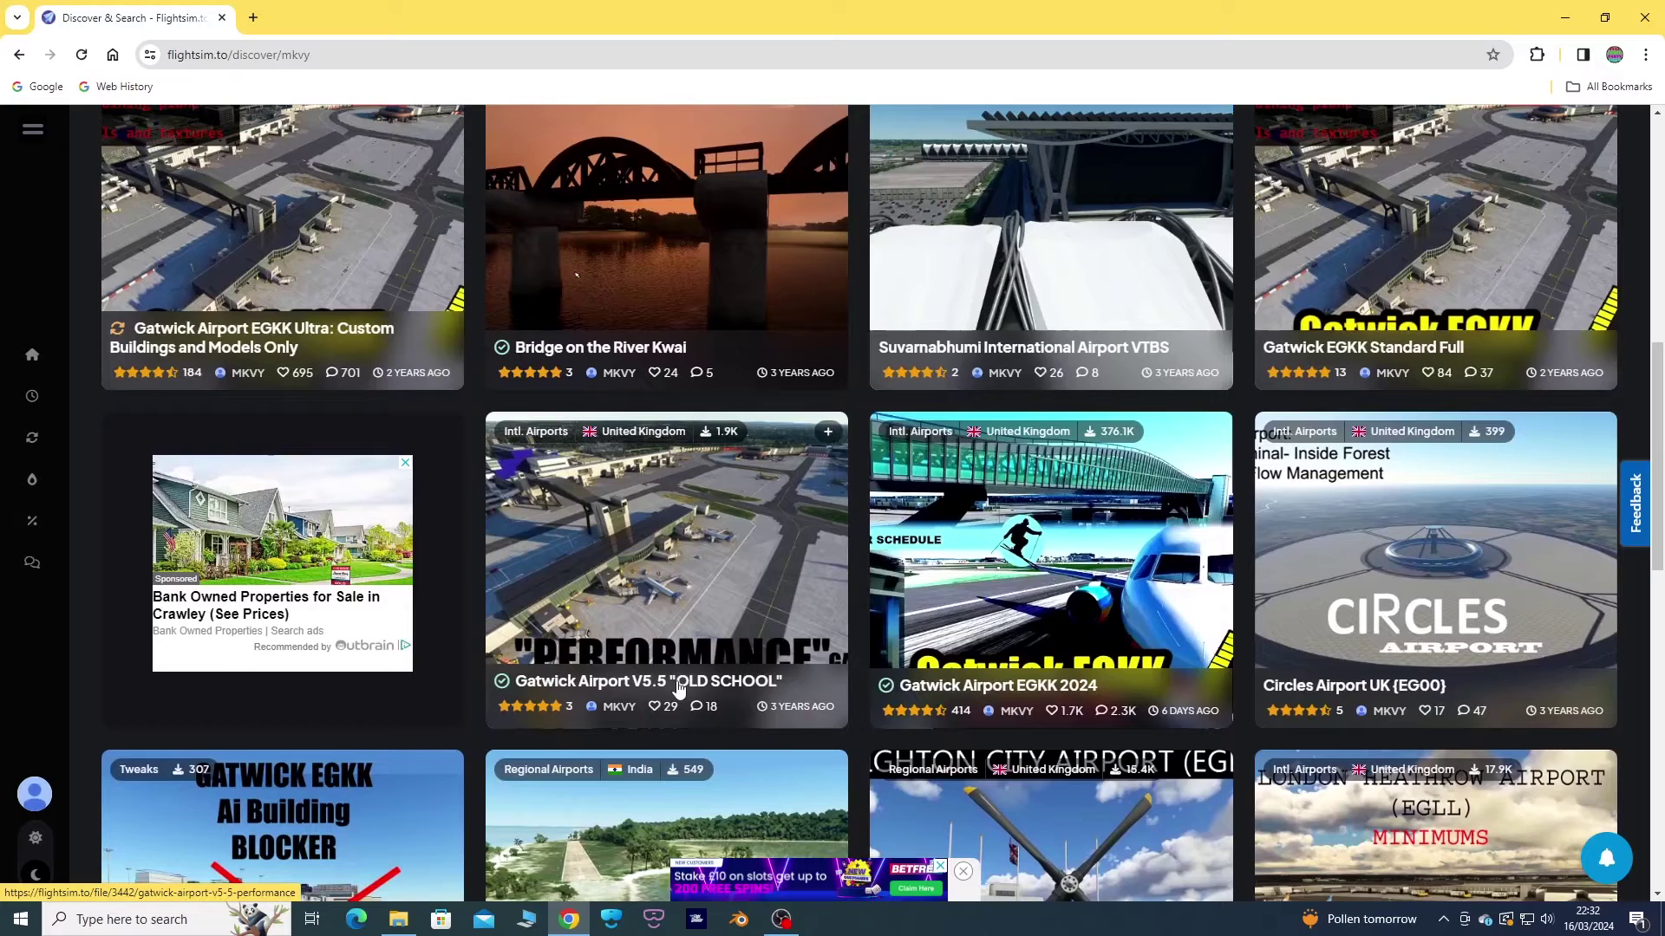
click(659, 688)
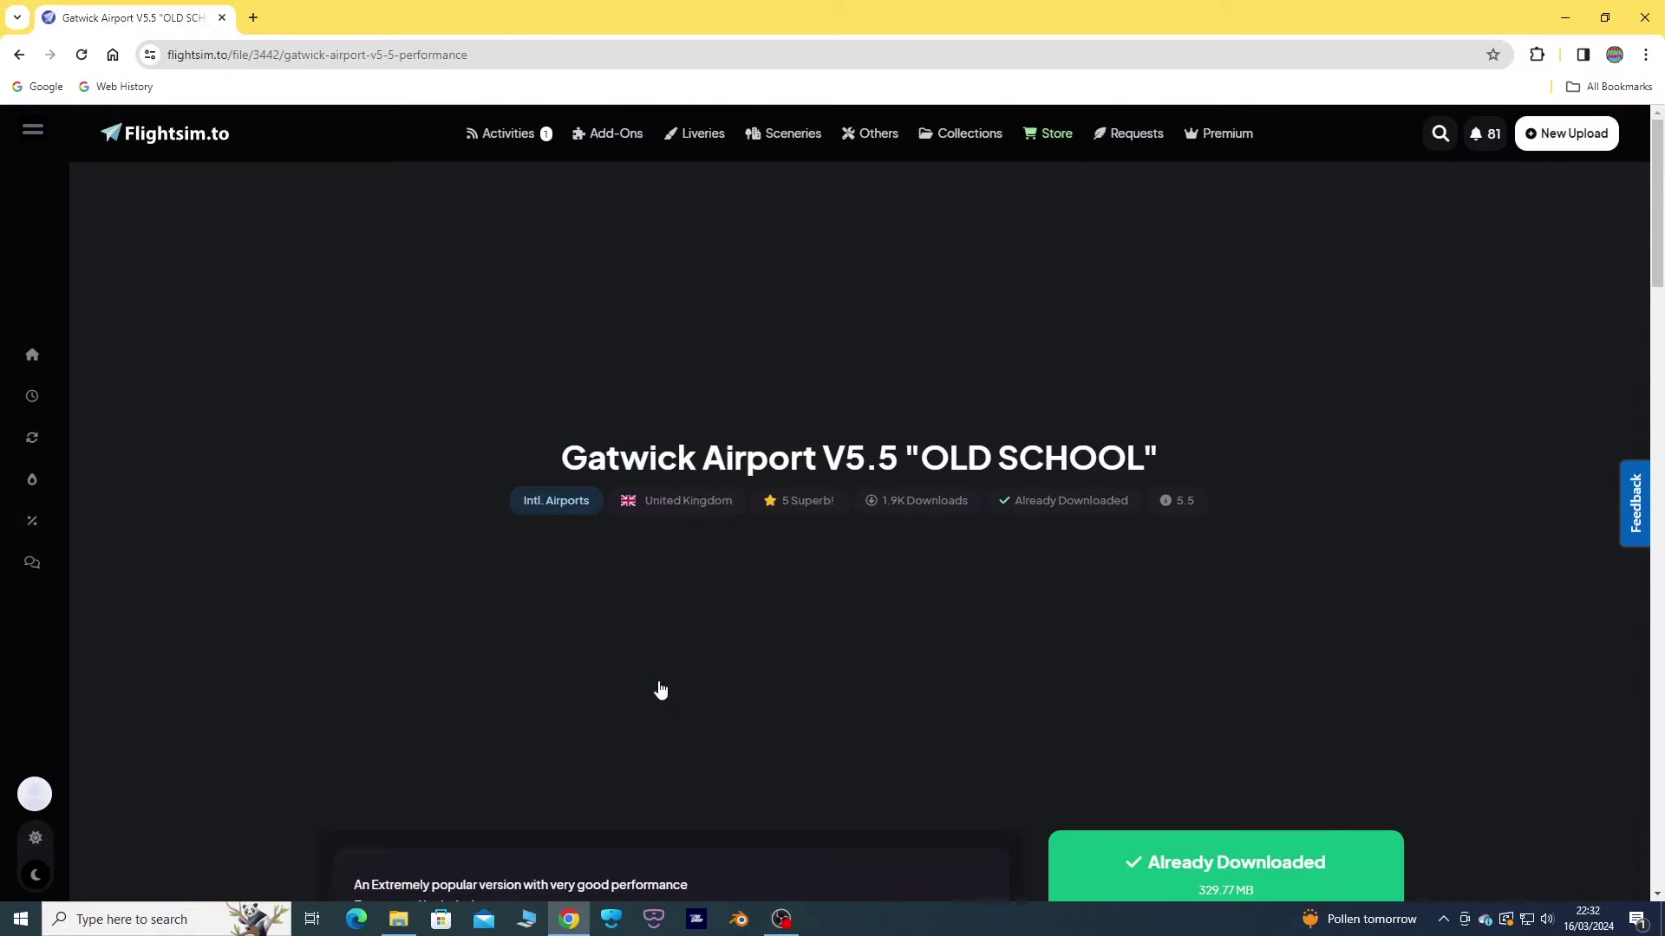
Download the Gatwick Airport V5.5 "OLD SCHOOL" add-on from its page
scroll(712, 676, down, 3)
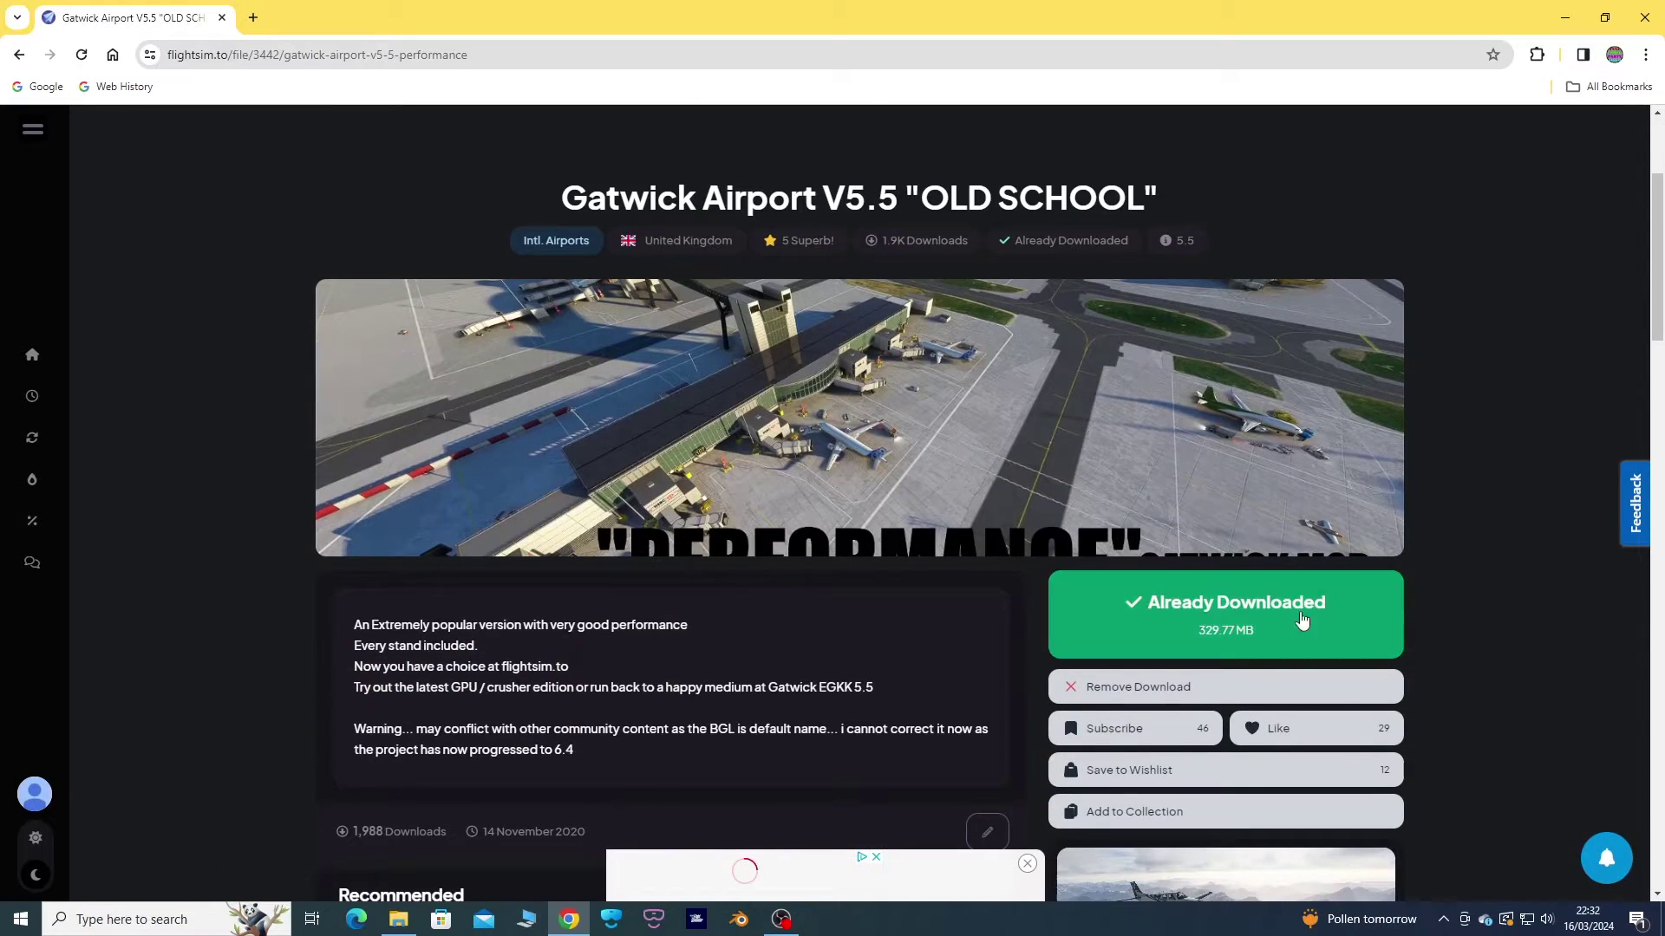
click(1226, 617)
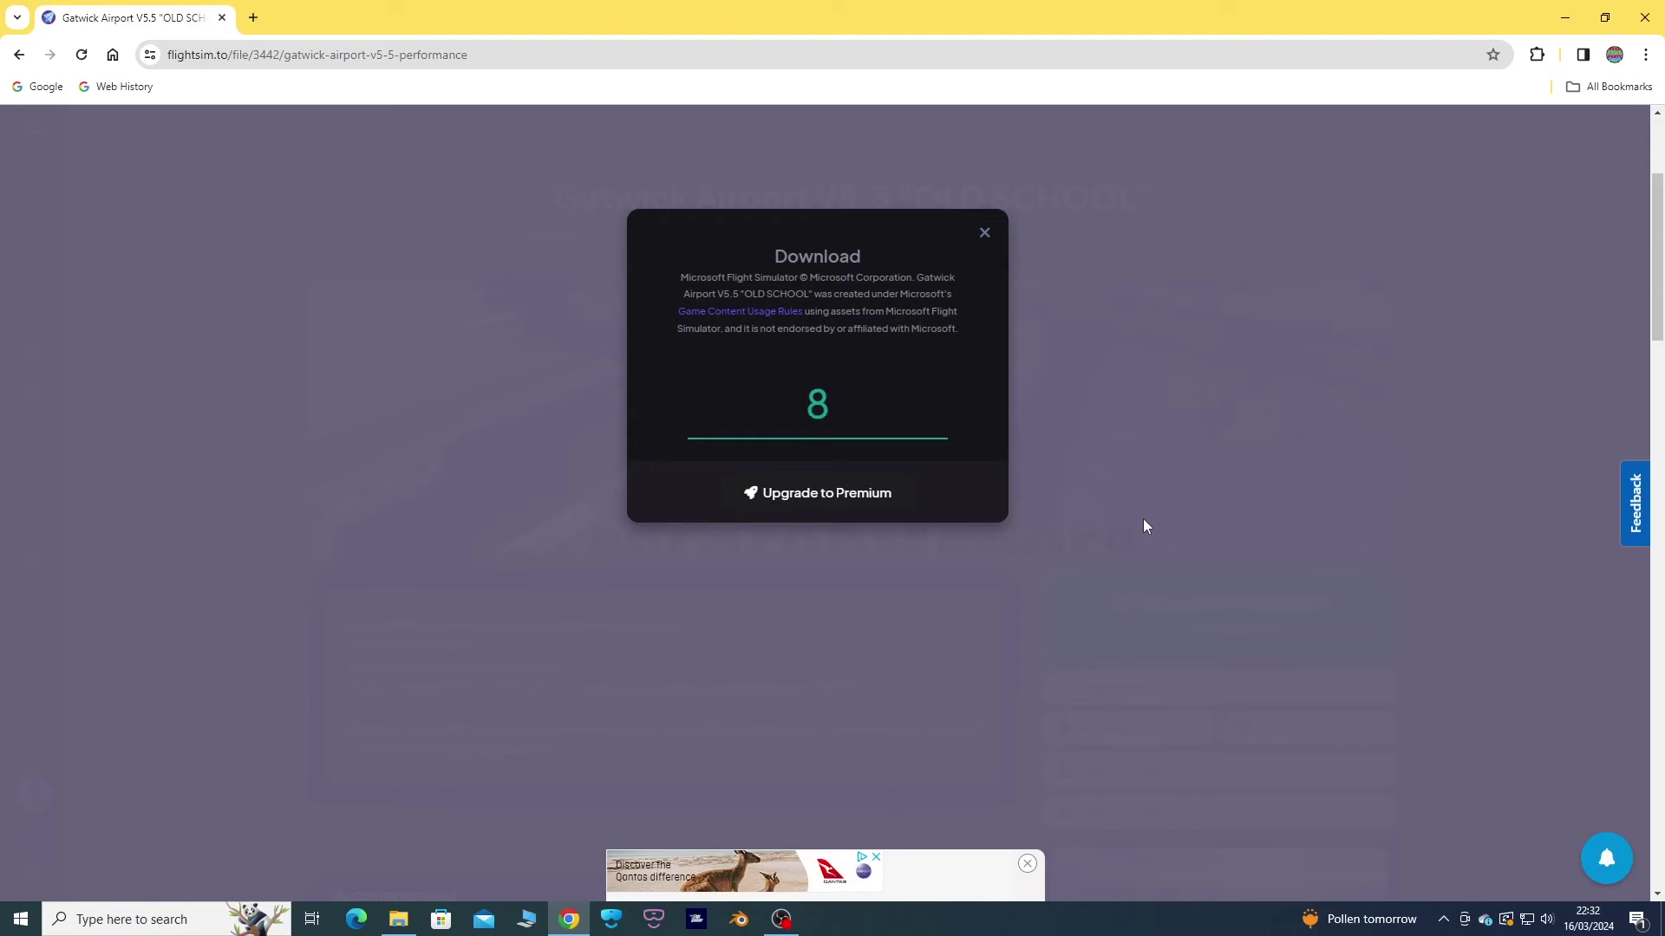
scroll(1142, 519, down, 1)
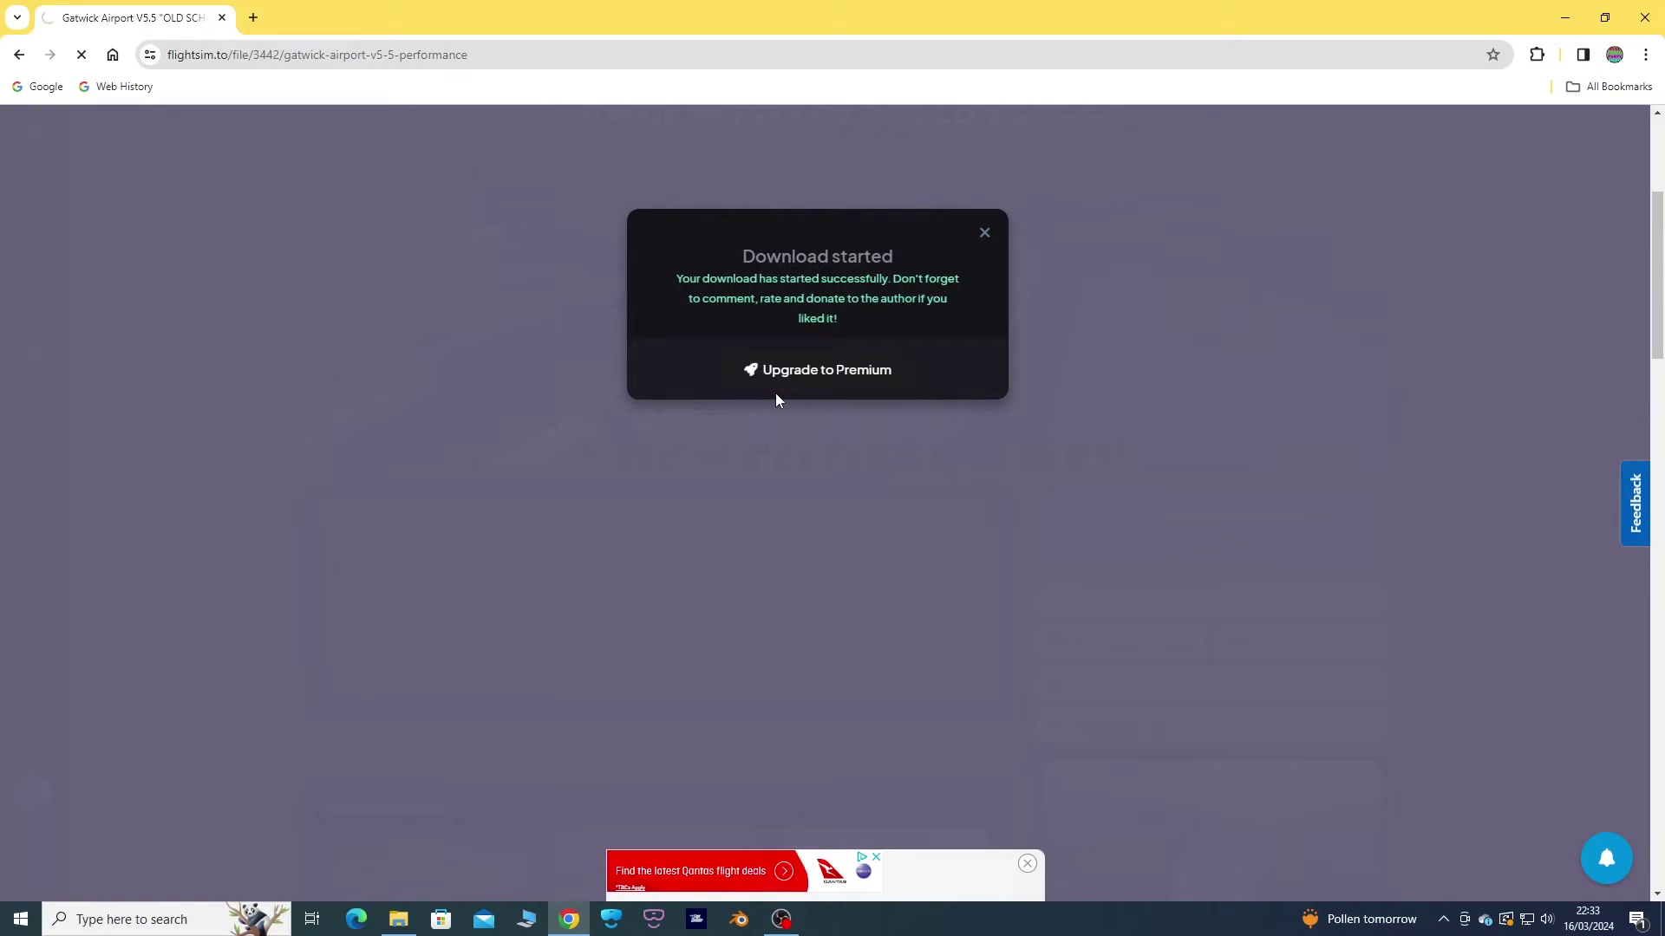
click(1552, 54)
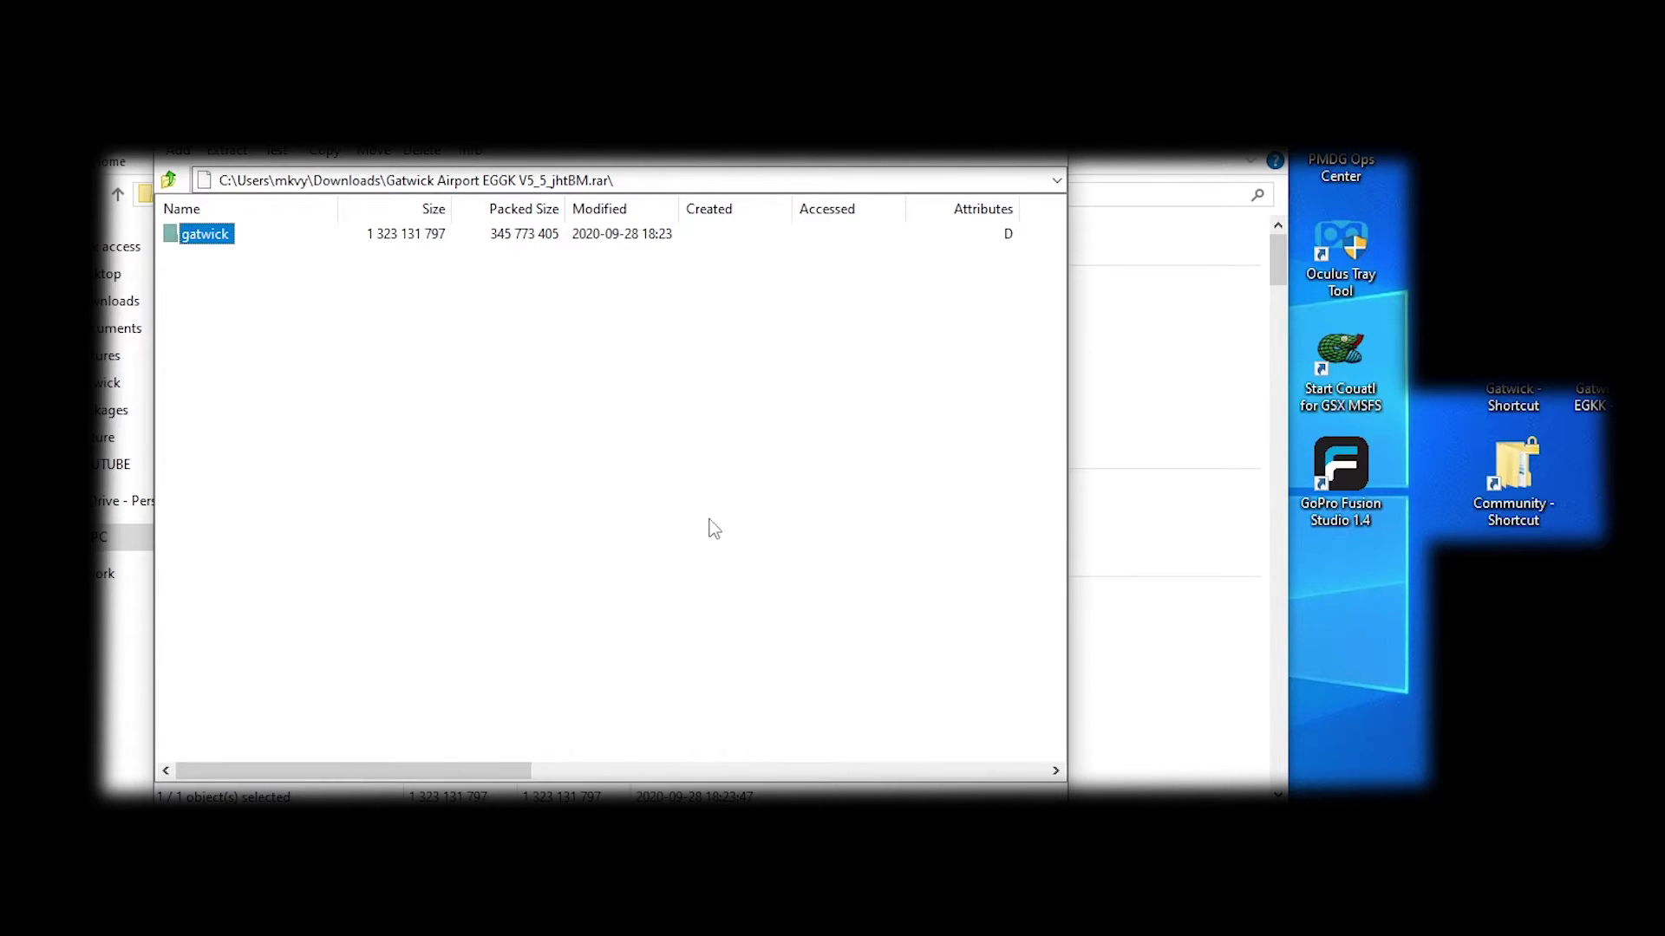
Move the gatwick folder from the downloaded V5.5 RAR archive into the Community folder and open that folder
drag(207, 244, 1519, 476)
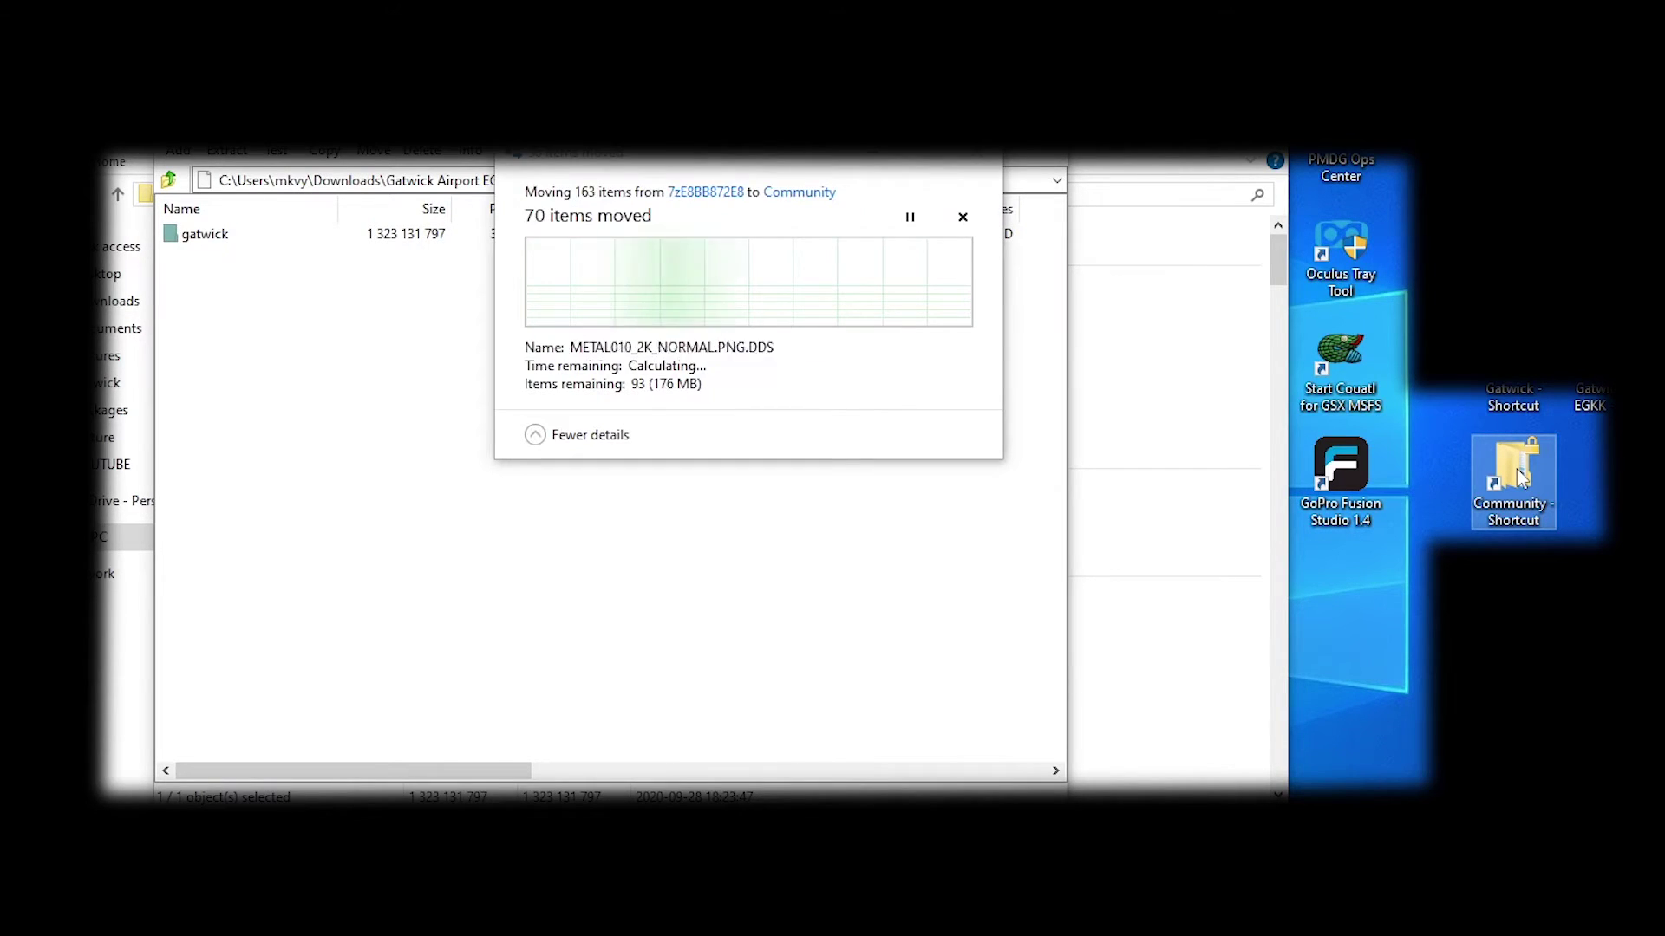
double_click(1518, 477)
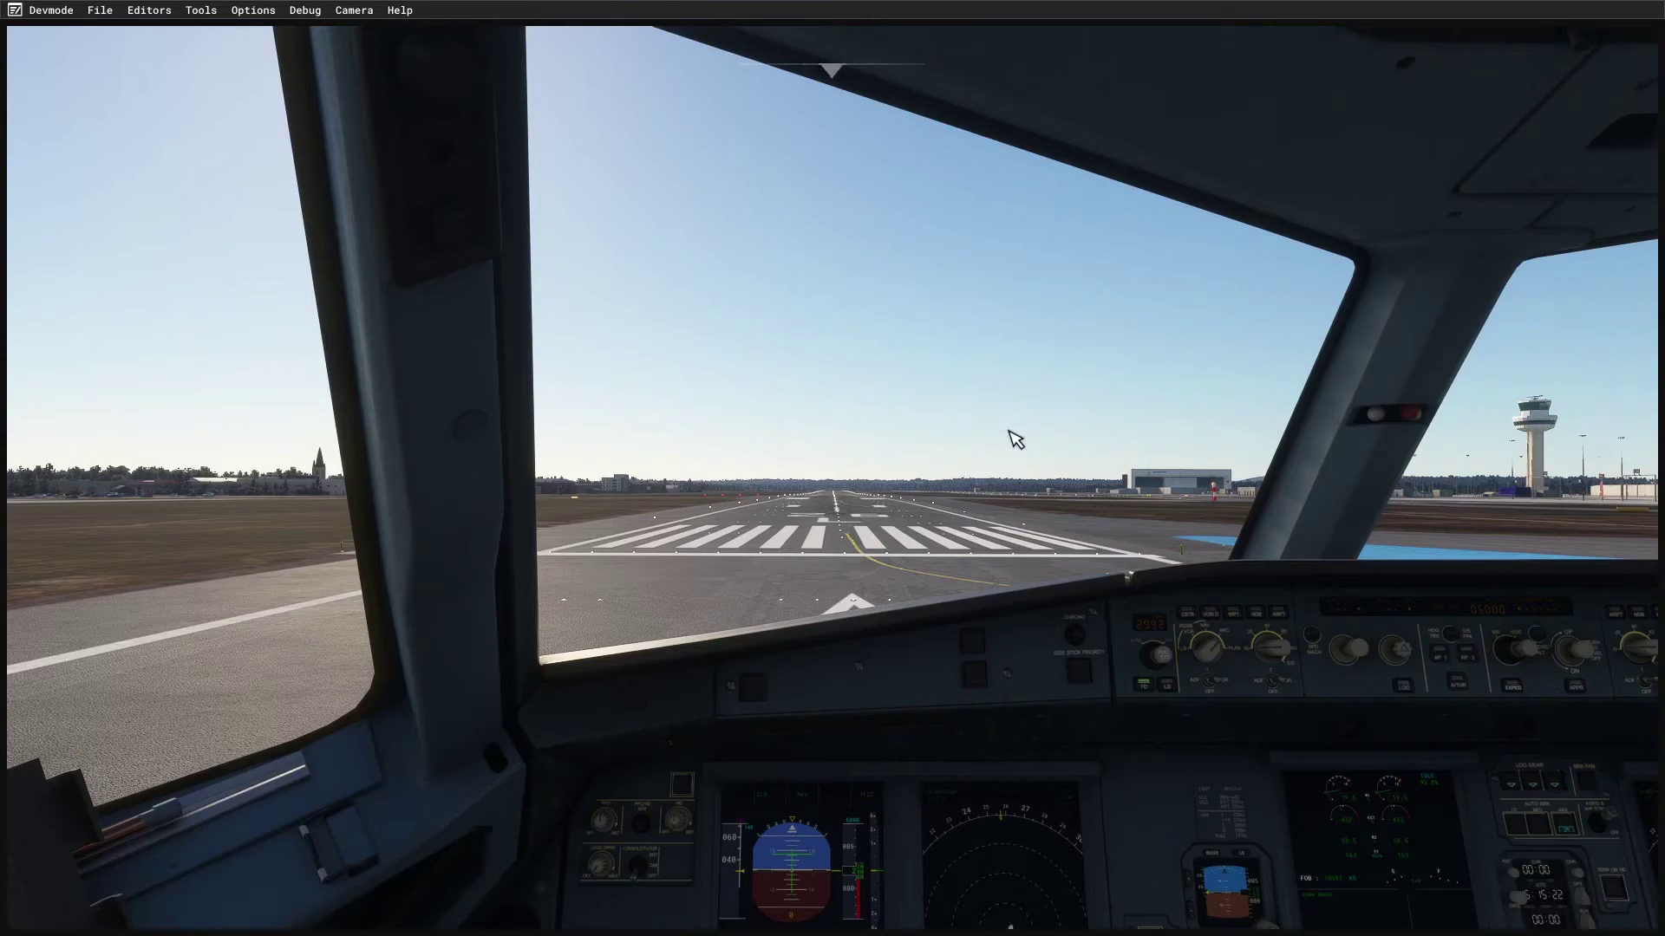
In Microsoft Flight Simulator, switch to the drone camera and fly it from the runway toward the airport's terminals
key(Insert)
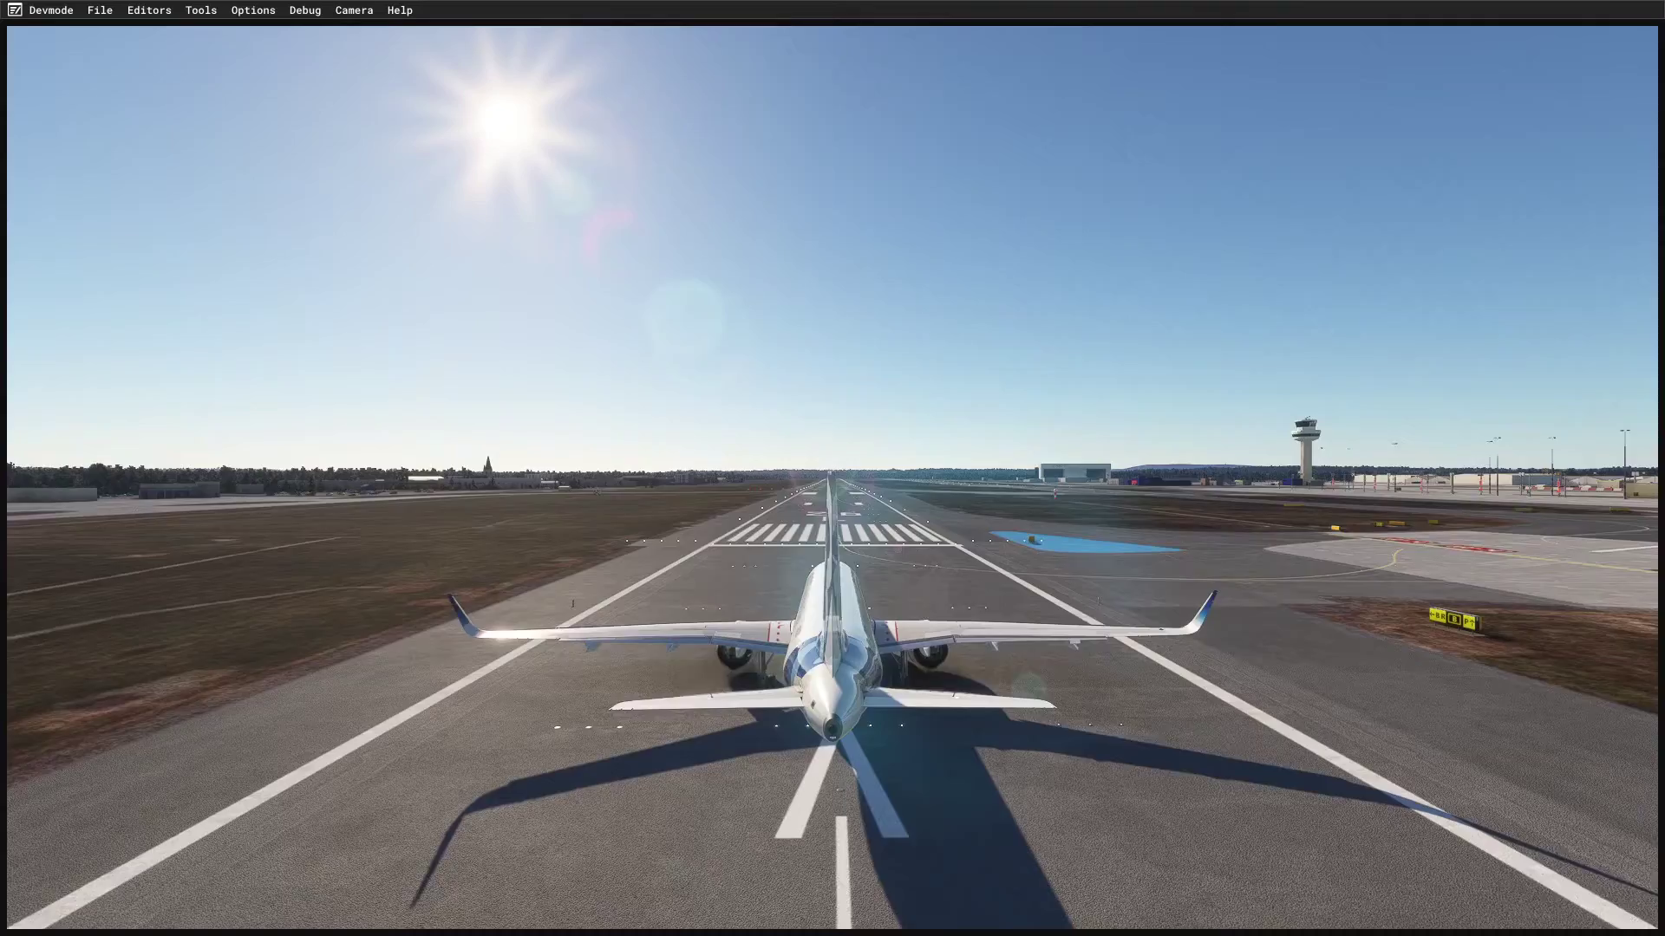
key(d)
key(w)
key(KP_6)
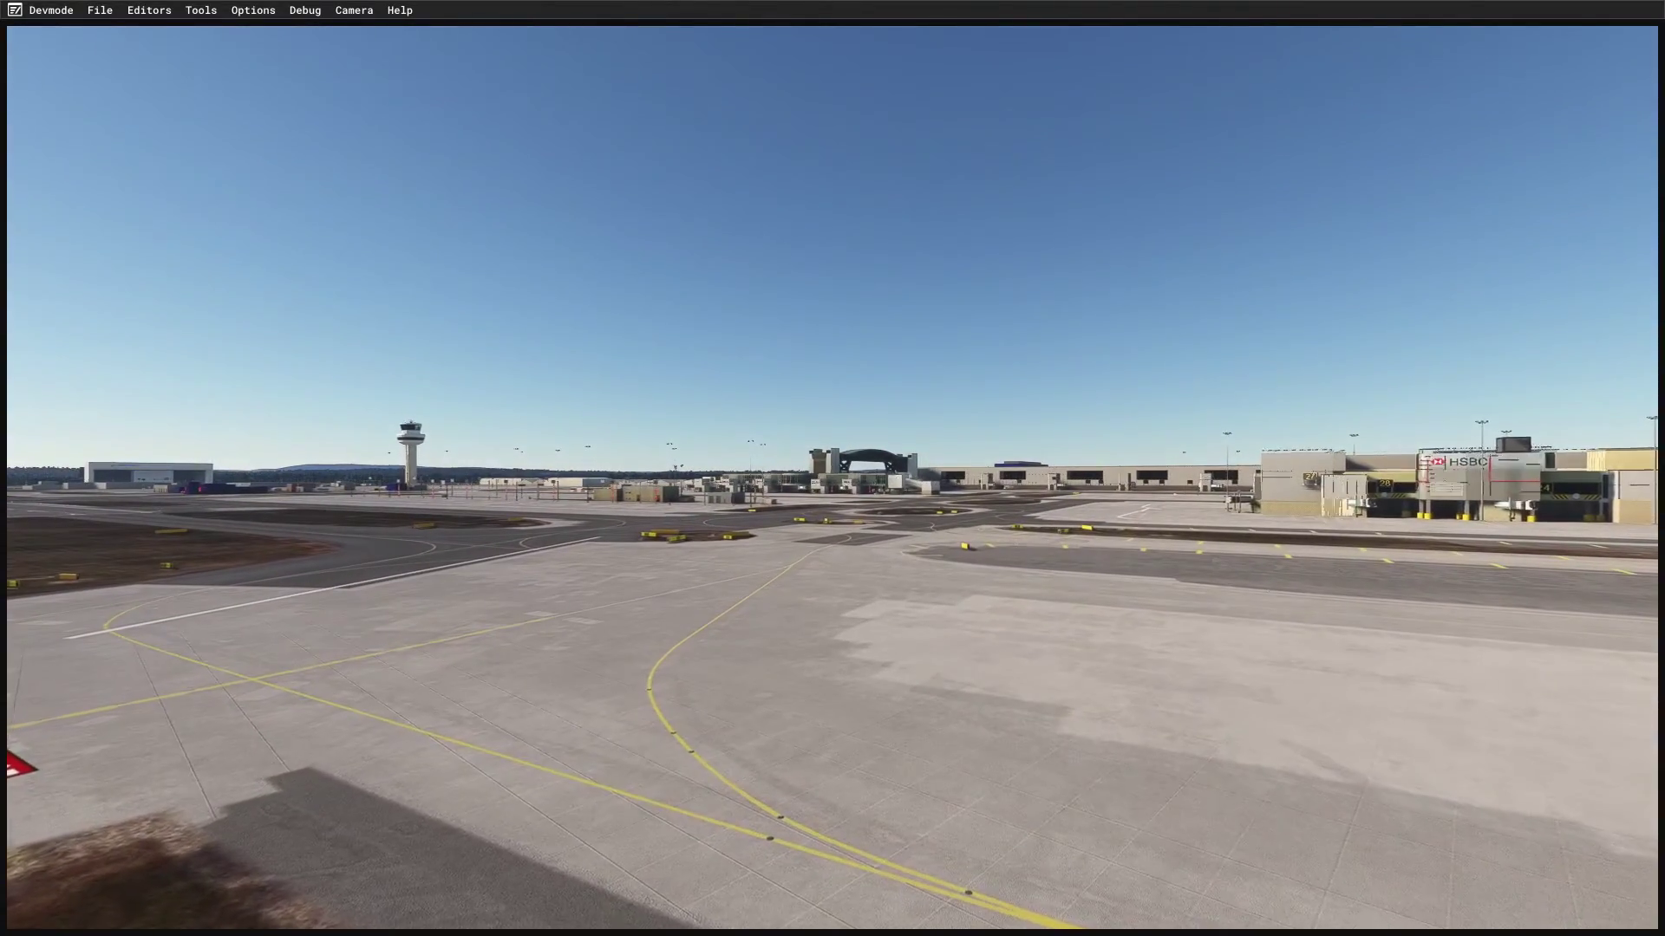
Set the showcase camera's drone speed to 24 and close the camera settings
mouse_move(778, 89)
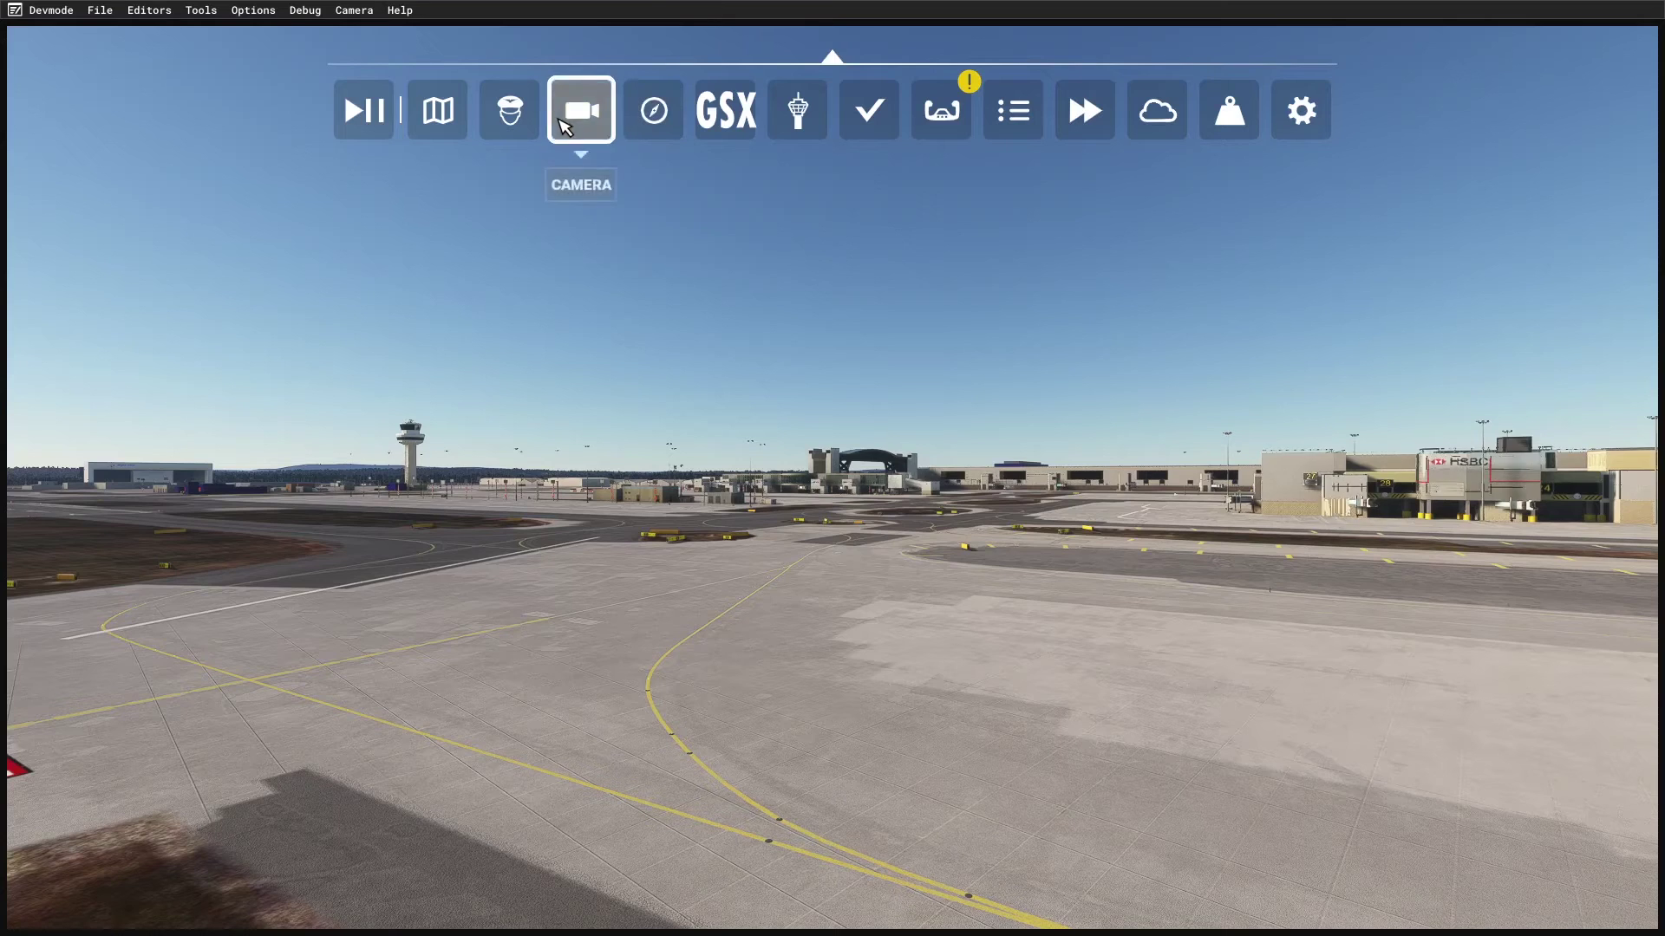
click(581, 110)
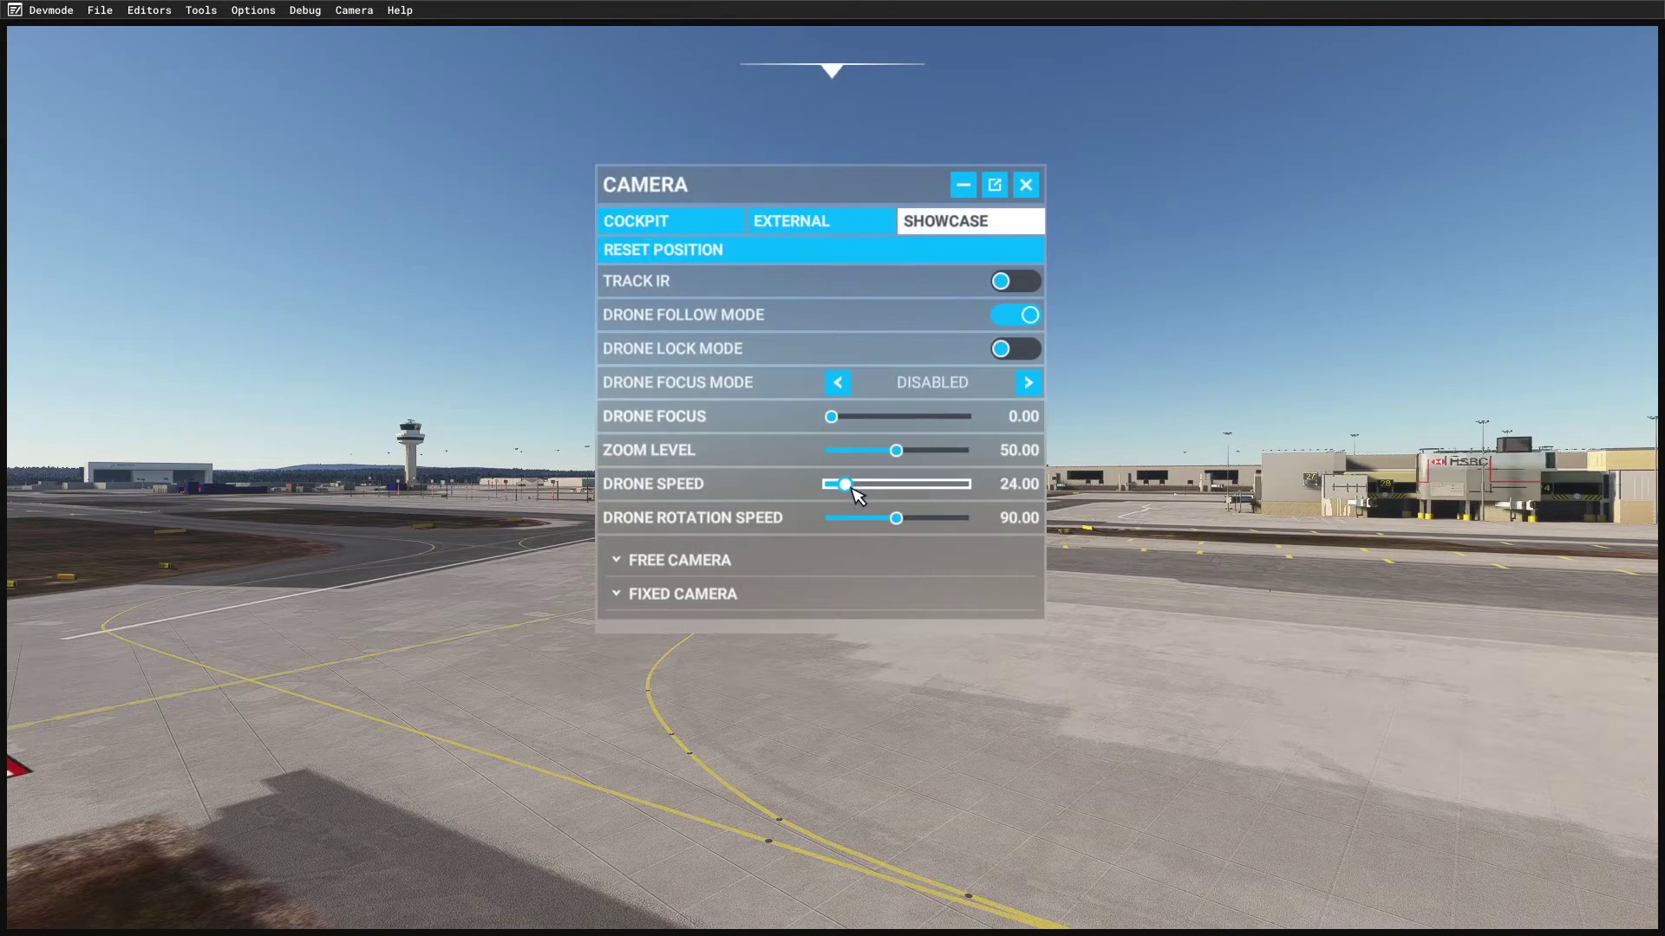
click(1025, 184)
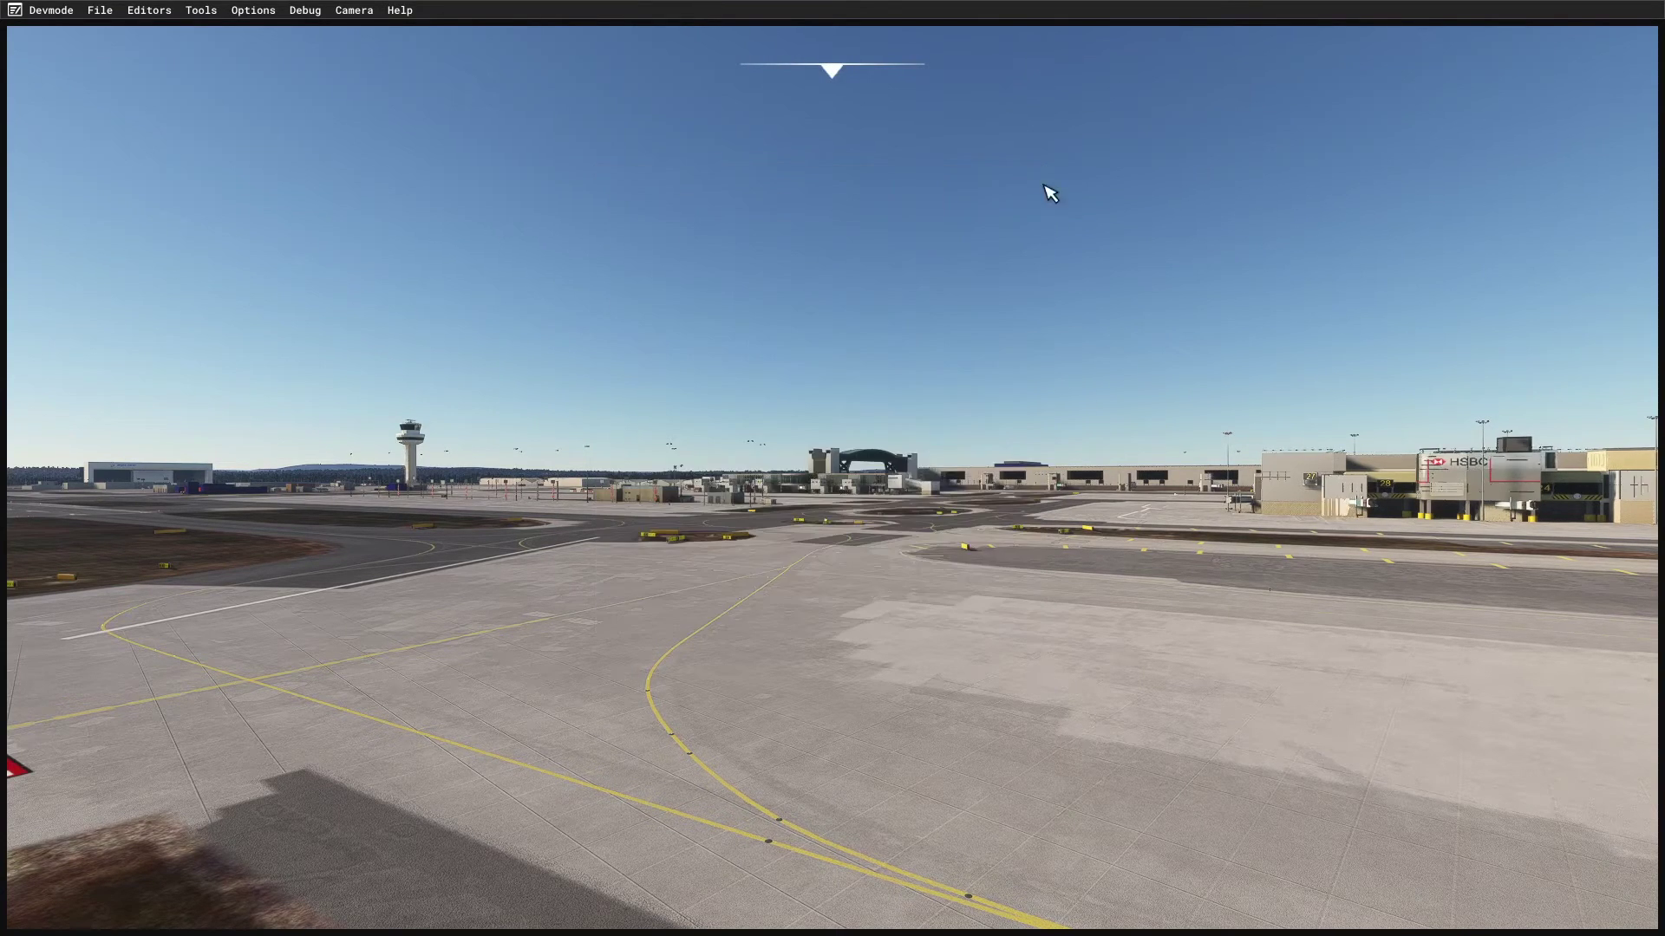
Fly the drone camera over the taxiways to the pier and its passenger bridge to examine the V5.5 Gatwick scenery
key(w)
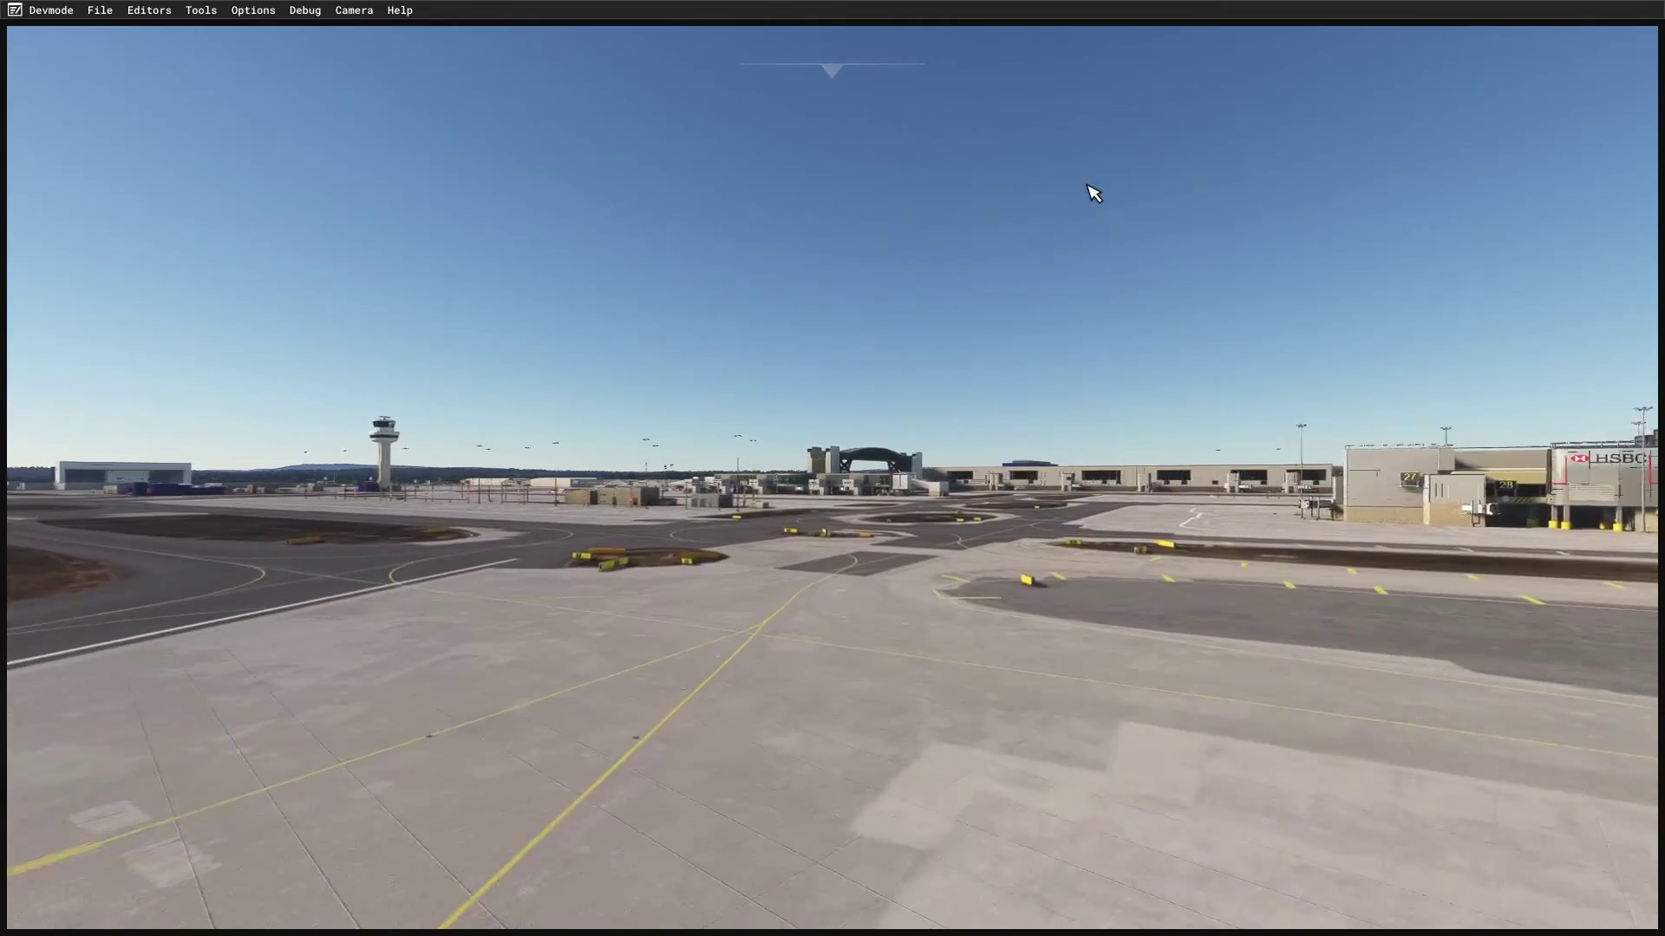
key(r)
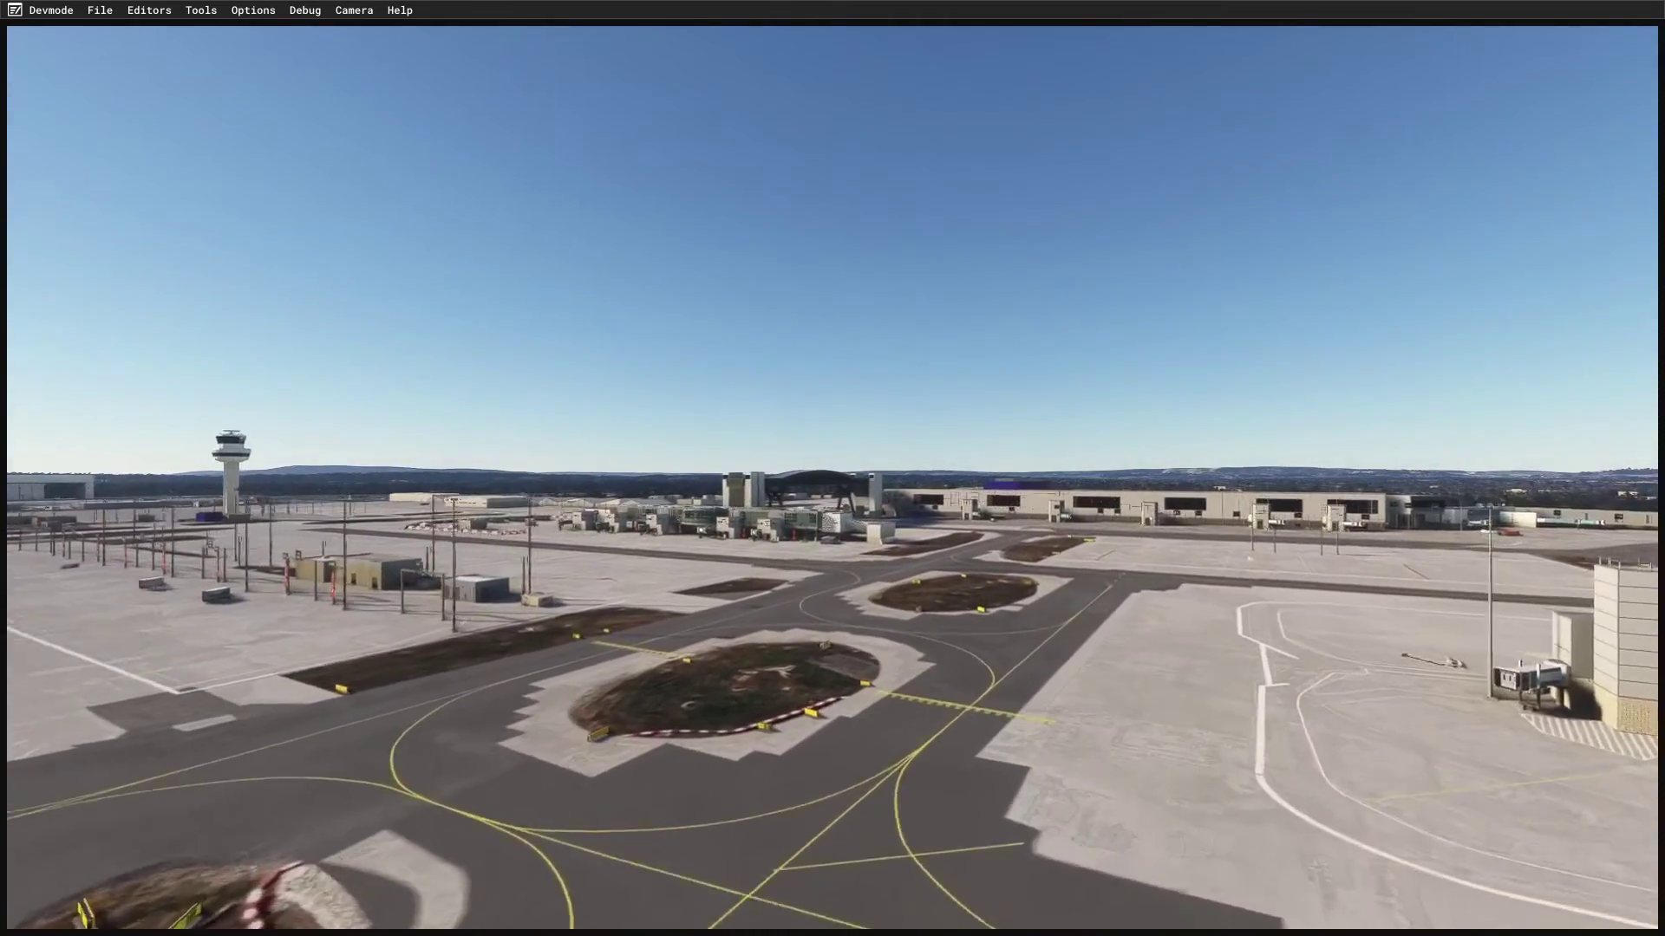
key(w)
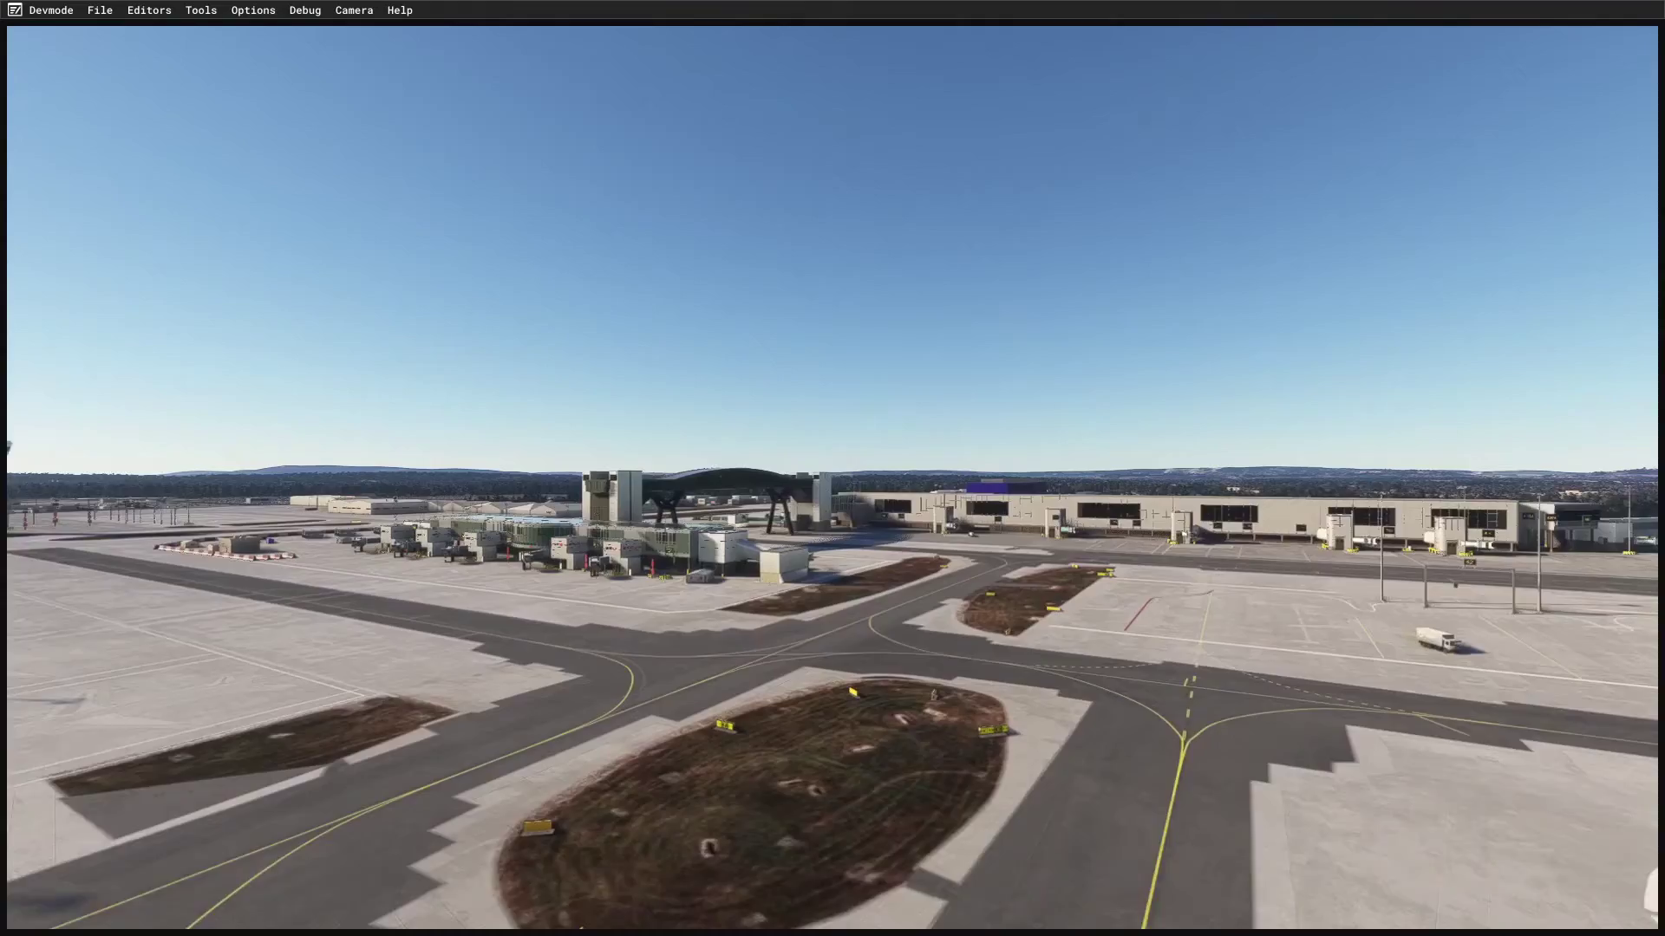
key(w)
key(KP_4)
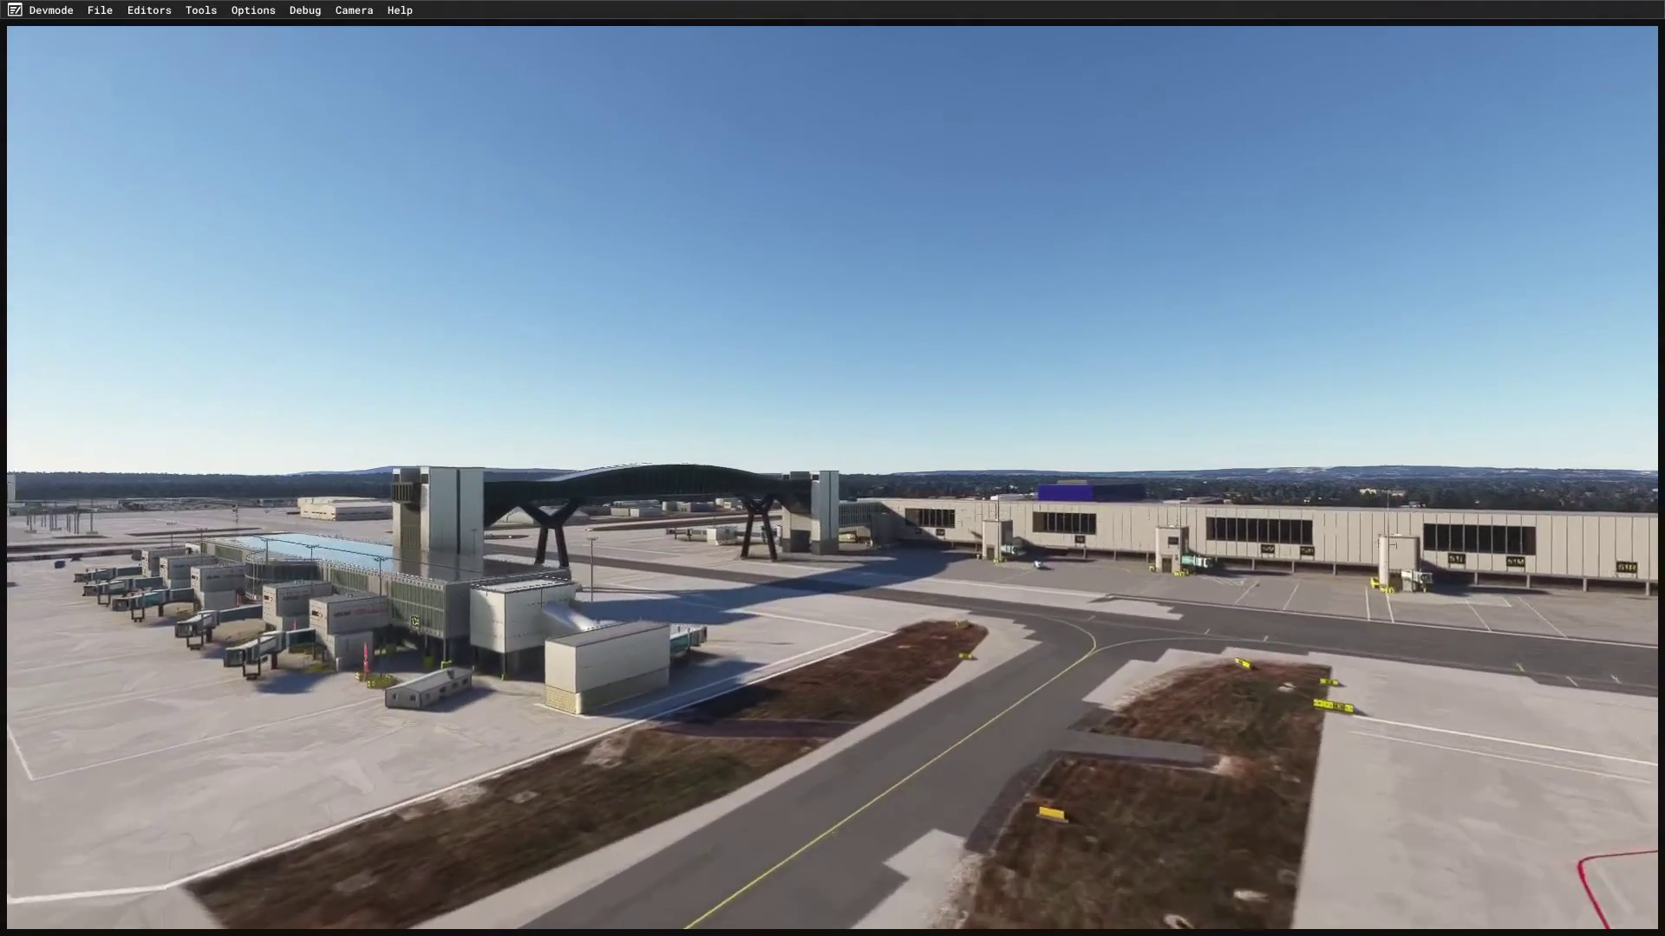
key(w)
key(KP_4)
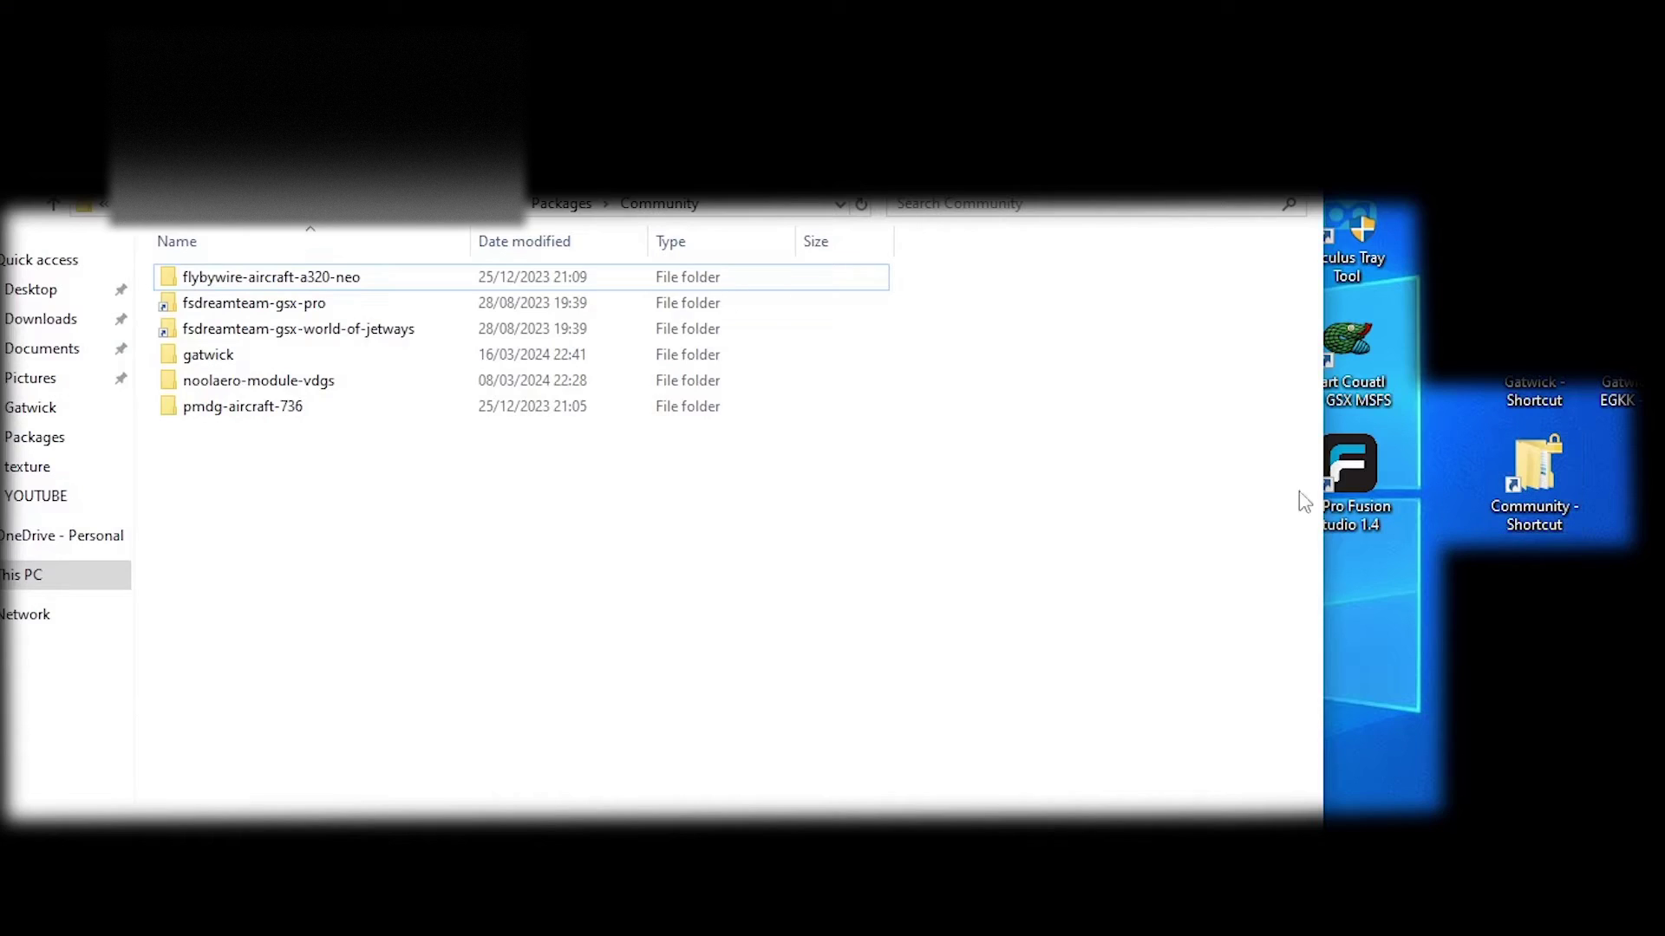
Switch to File Explorer and remove the V5.5 gatwick folder from the Community folder
right_click(218, 357)
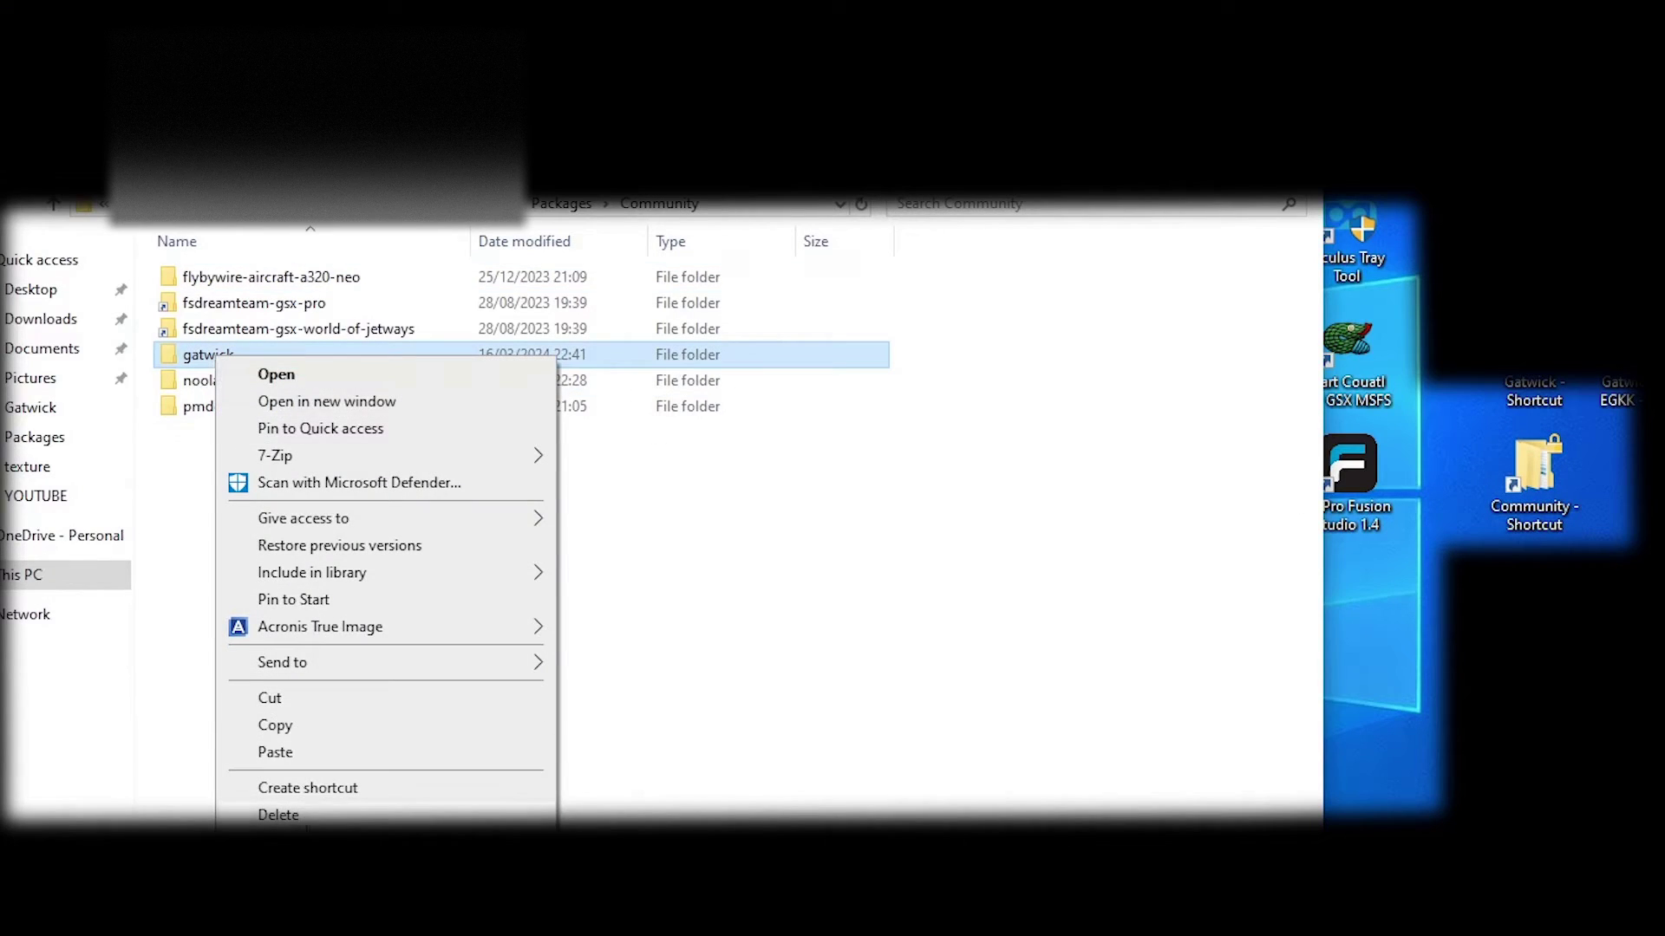
click(277, 815)
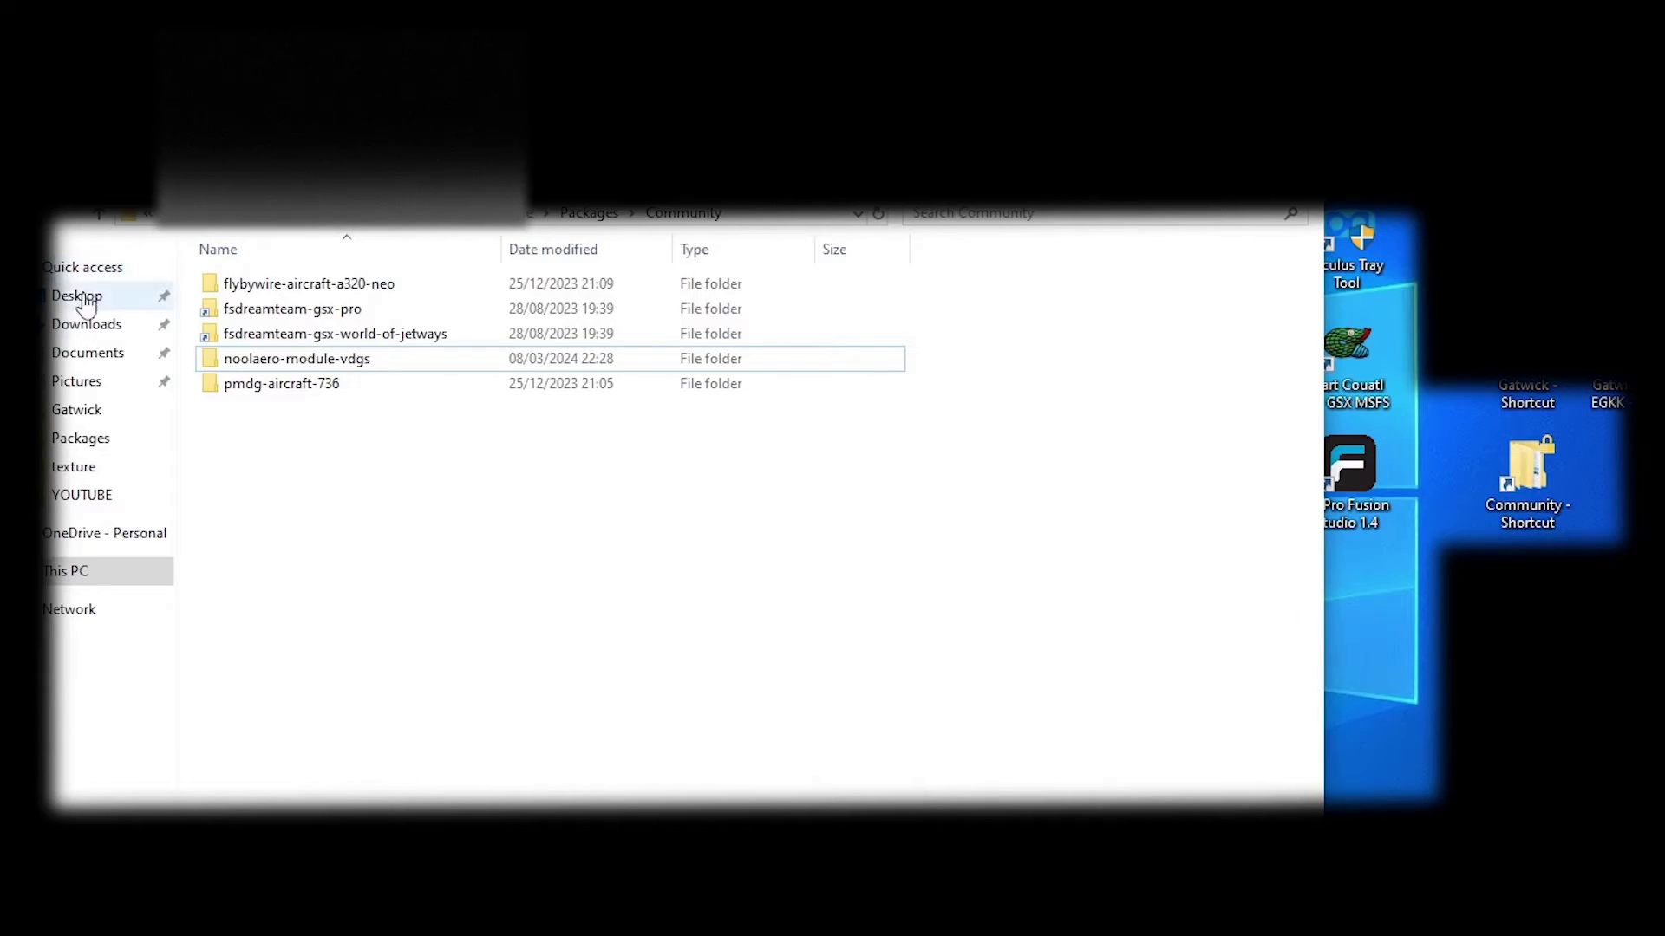
Copy the gatwick folder from gatwick_COFIY.zip in Downloads into the Community folder through its desktop shortcut
click(82, 326)
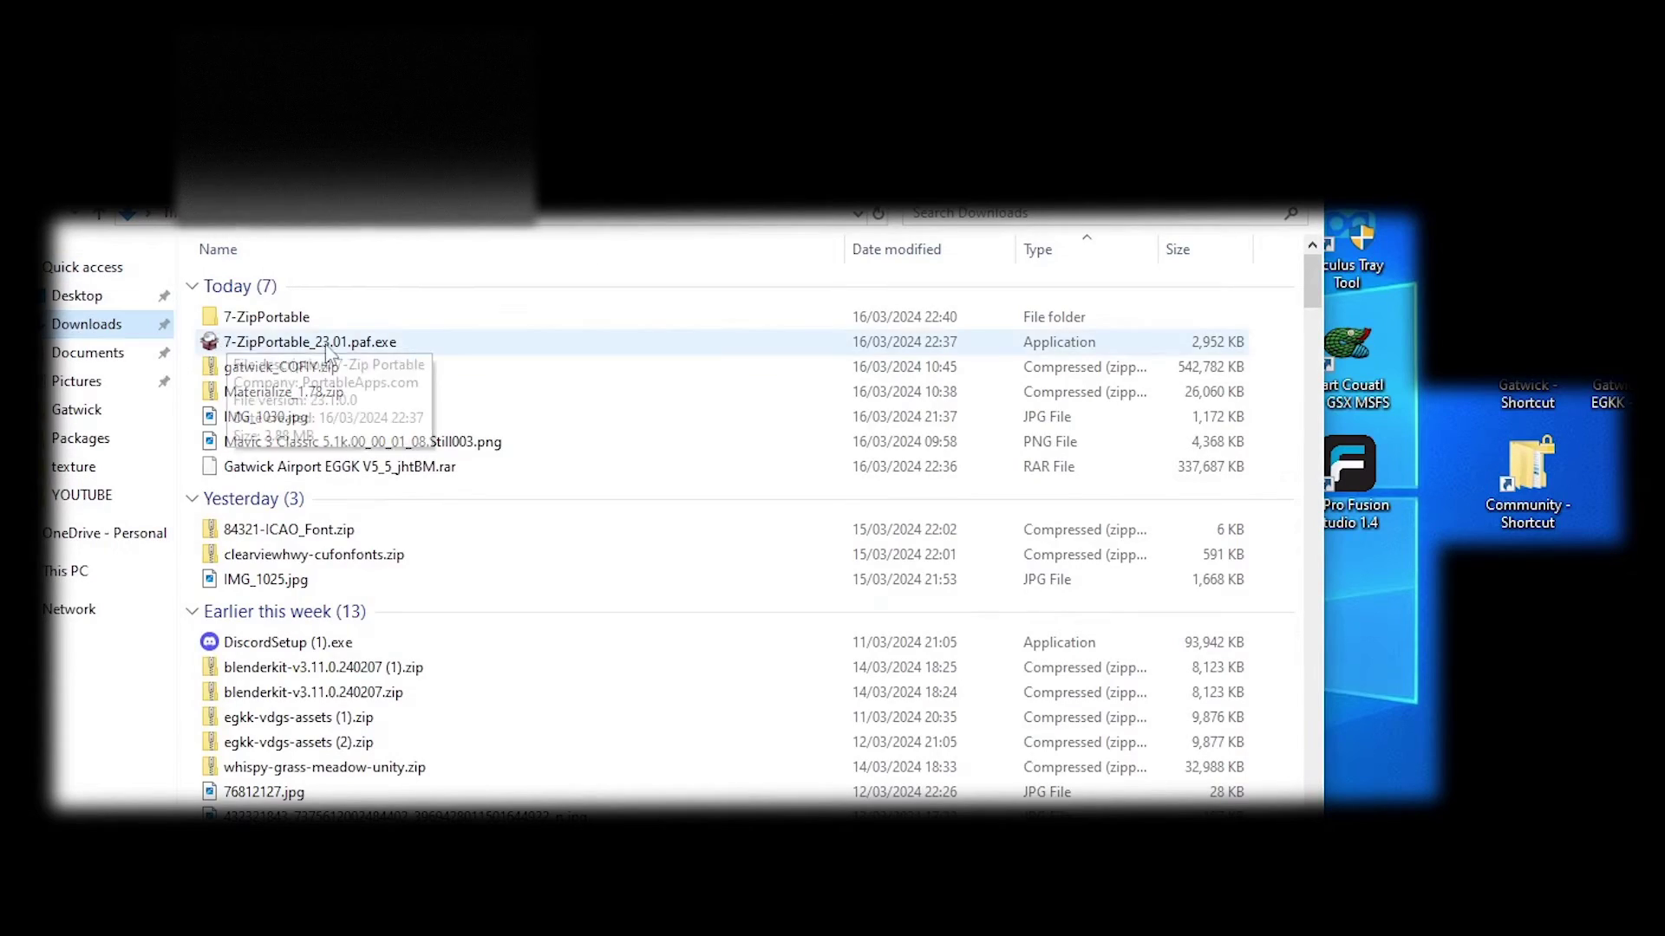
double_click(299, 369)
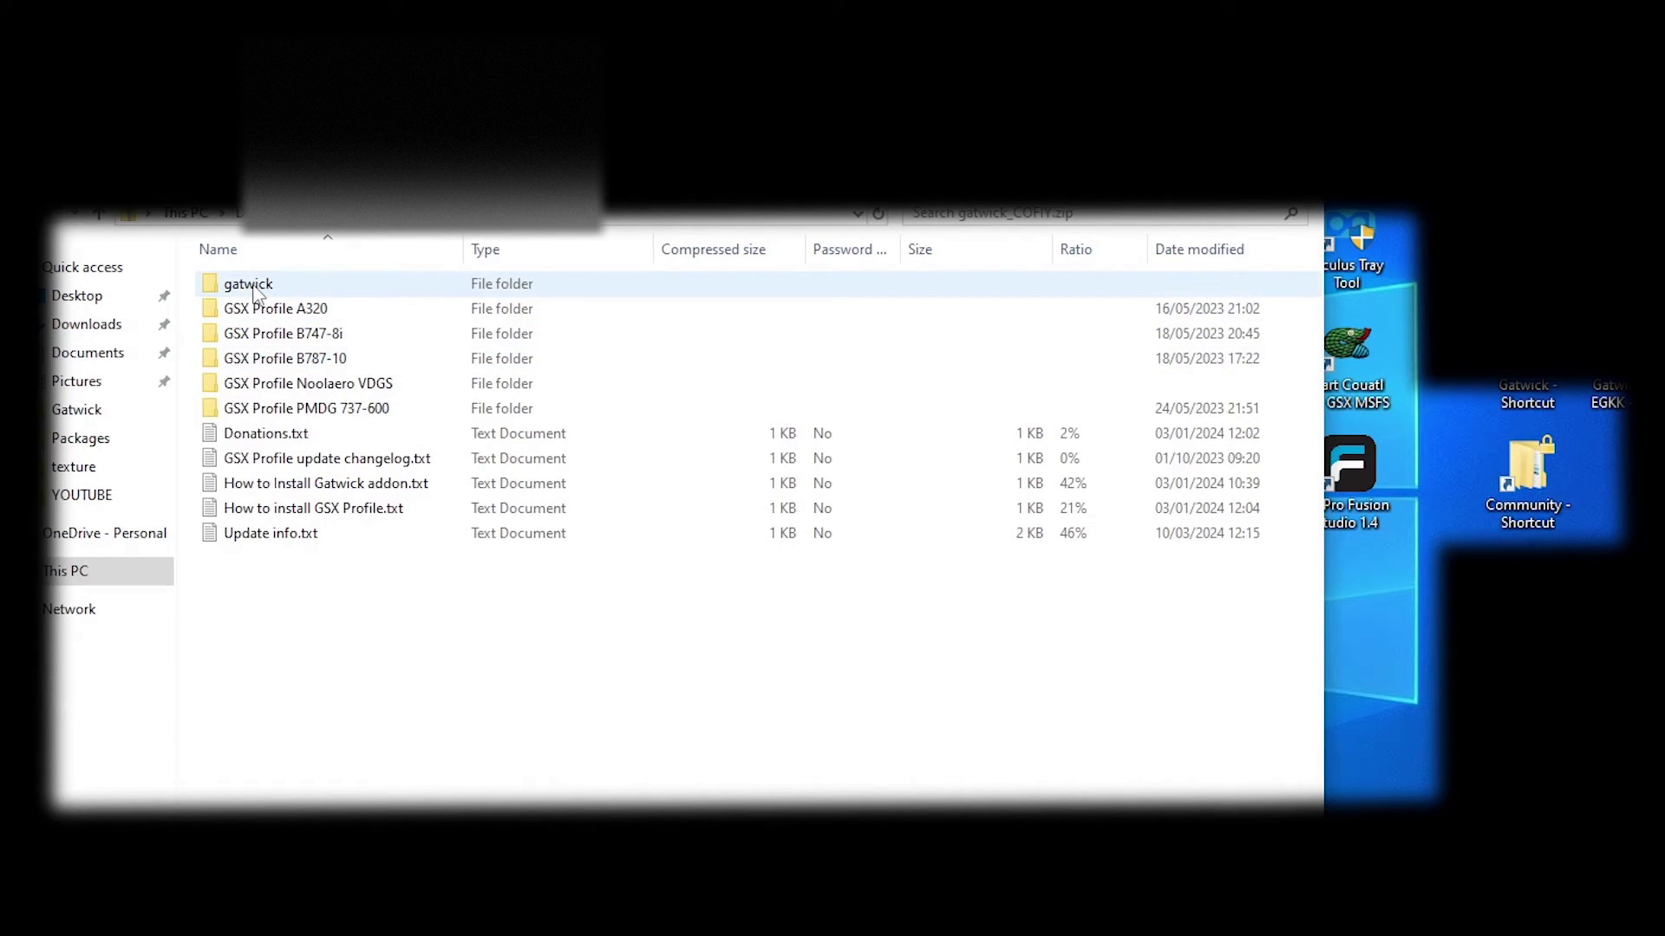
drag(254, 295, 1523, 492)
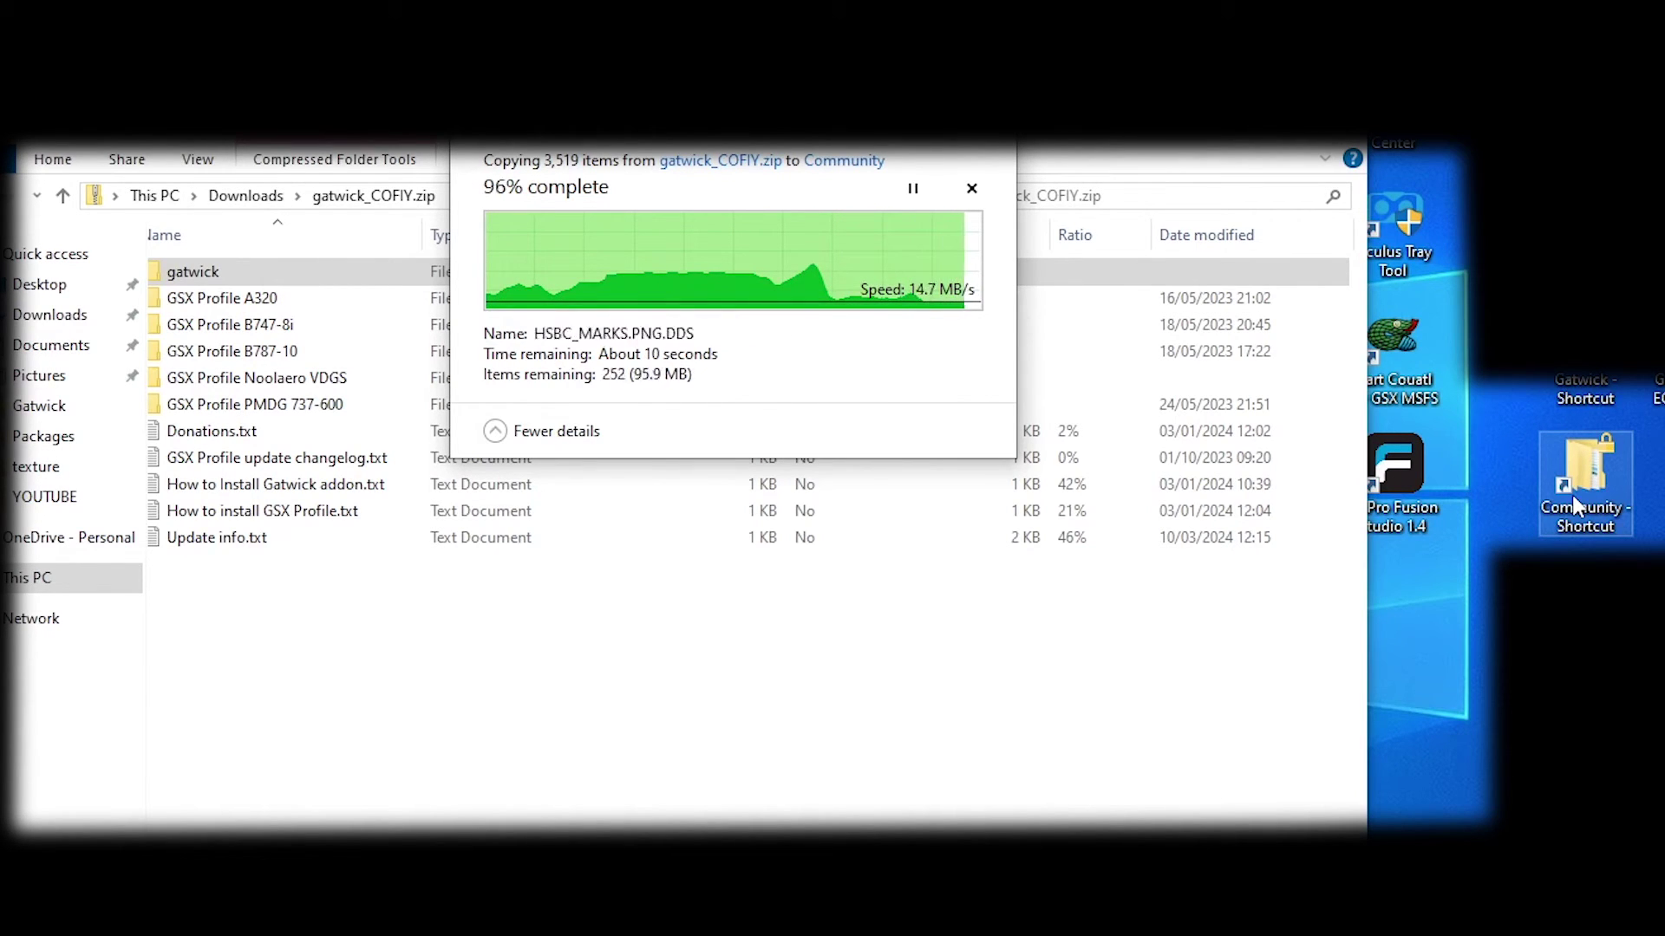
Open the newly copied gatwick folder in Community to check its contents, and return to the Community folder
double_click(1588, 475)
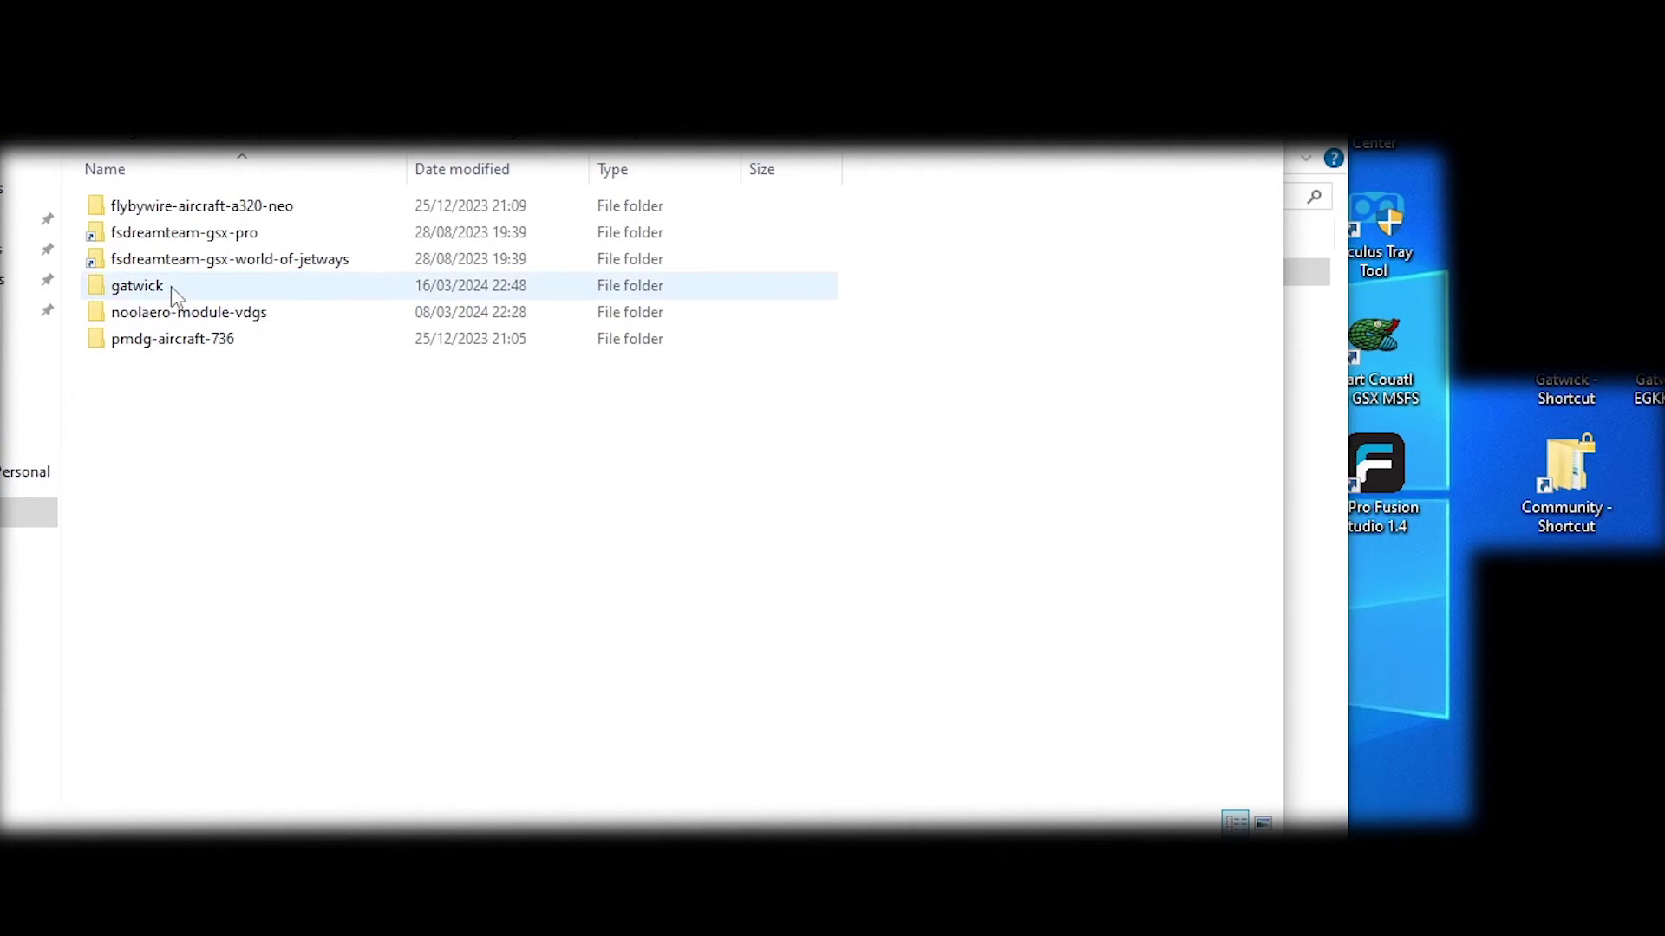
double_click(170, 286)
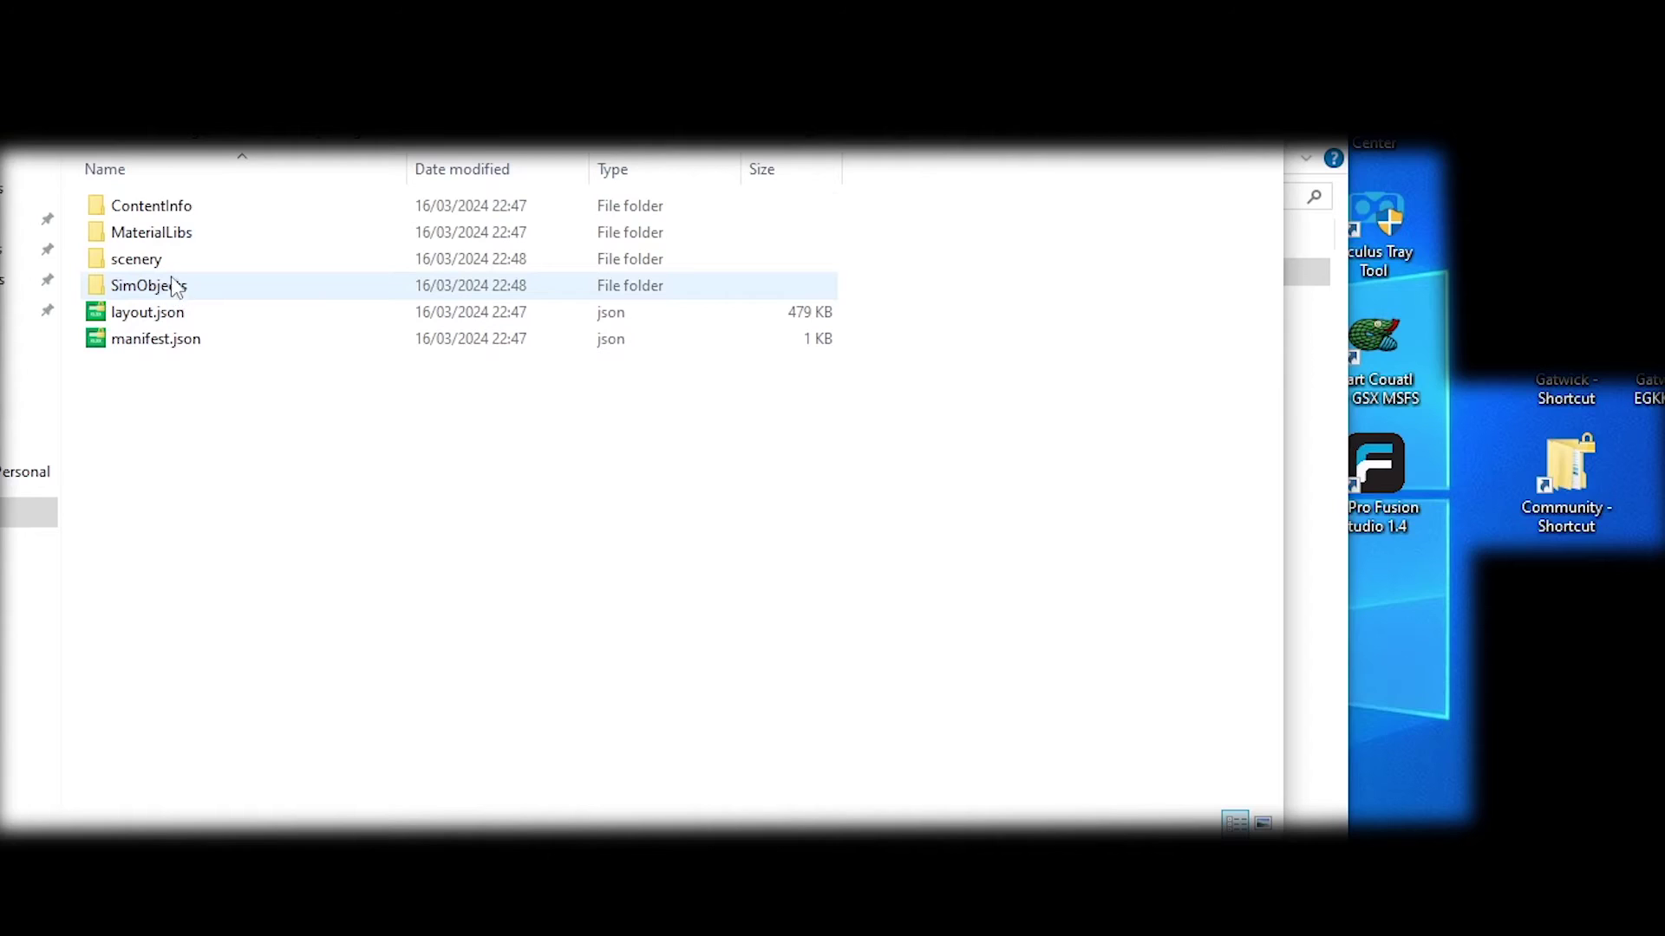
key(alt+Left)
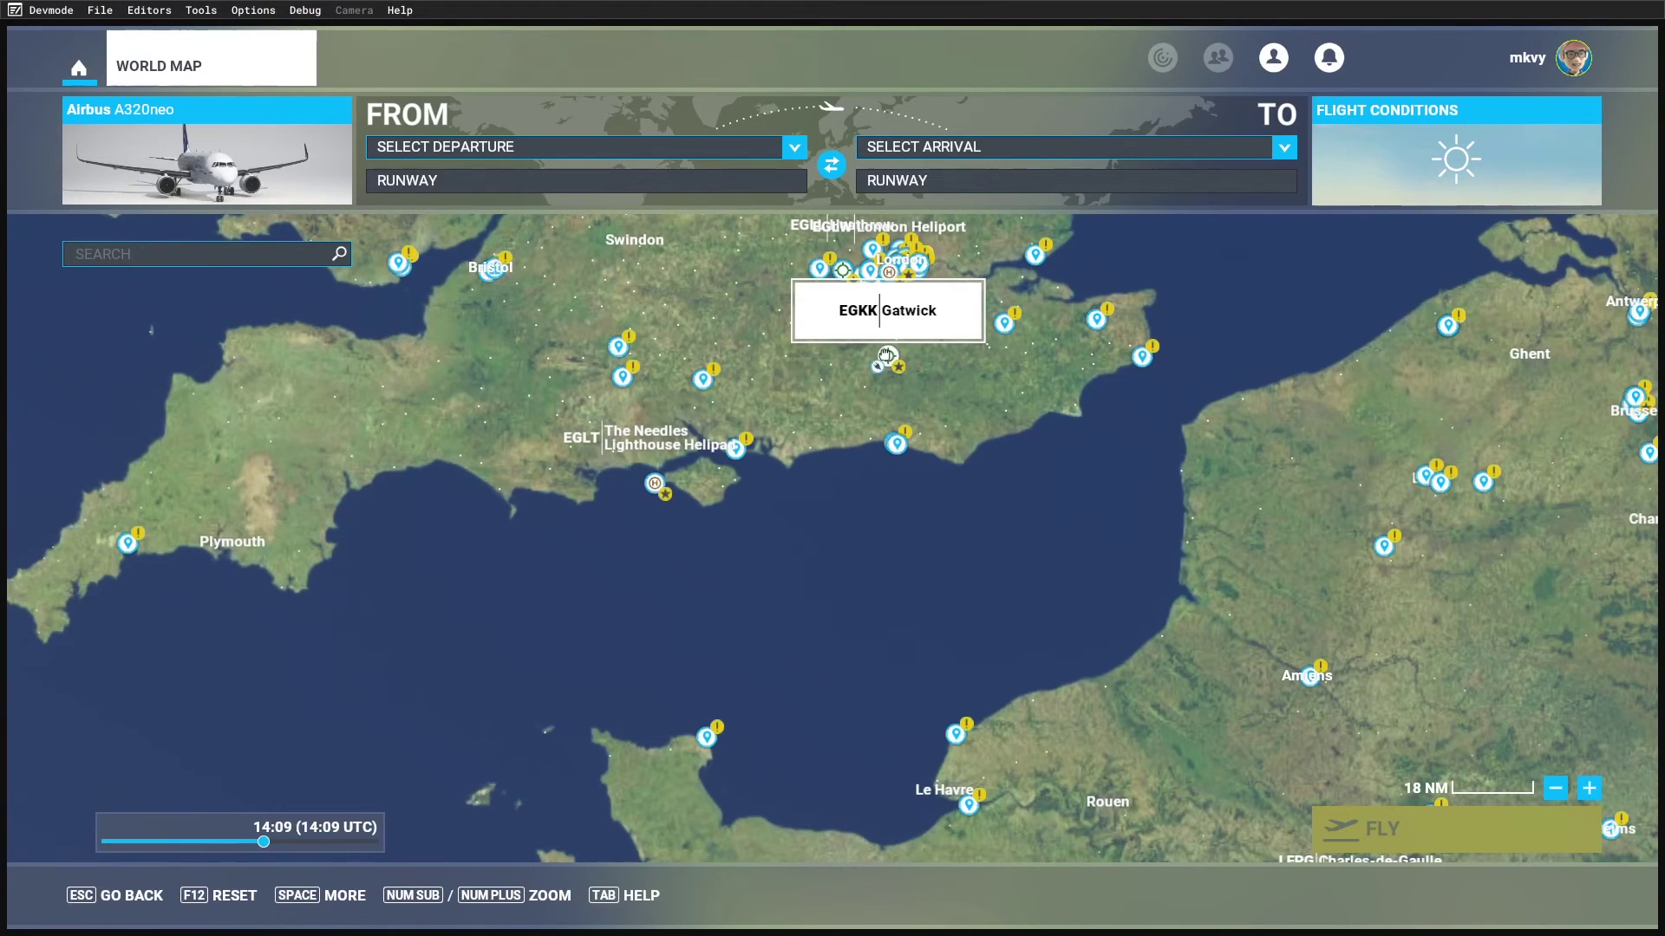
In Microsoft Flight Simulator, set EGKK Gatwick, London as the departure airport with runway 26L and start the flight
click(886, 356)
click(902, 384)
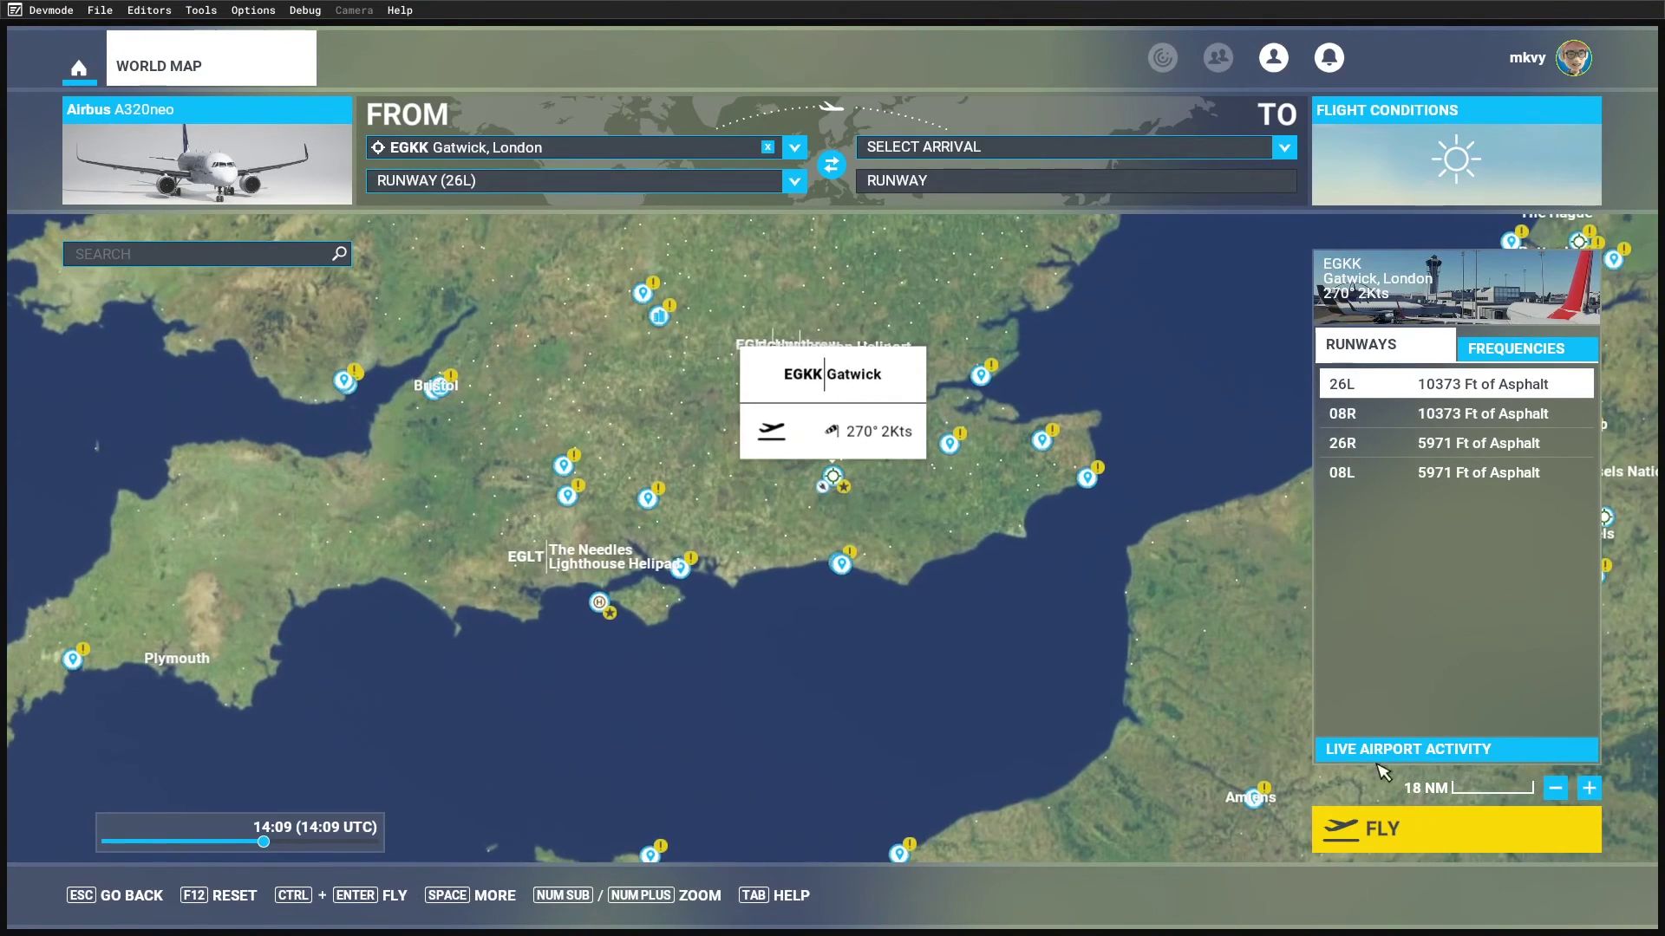
click(1420, 838)
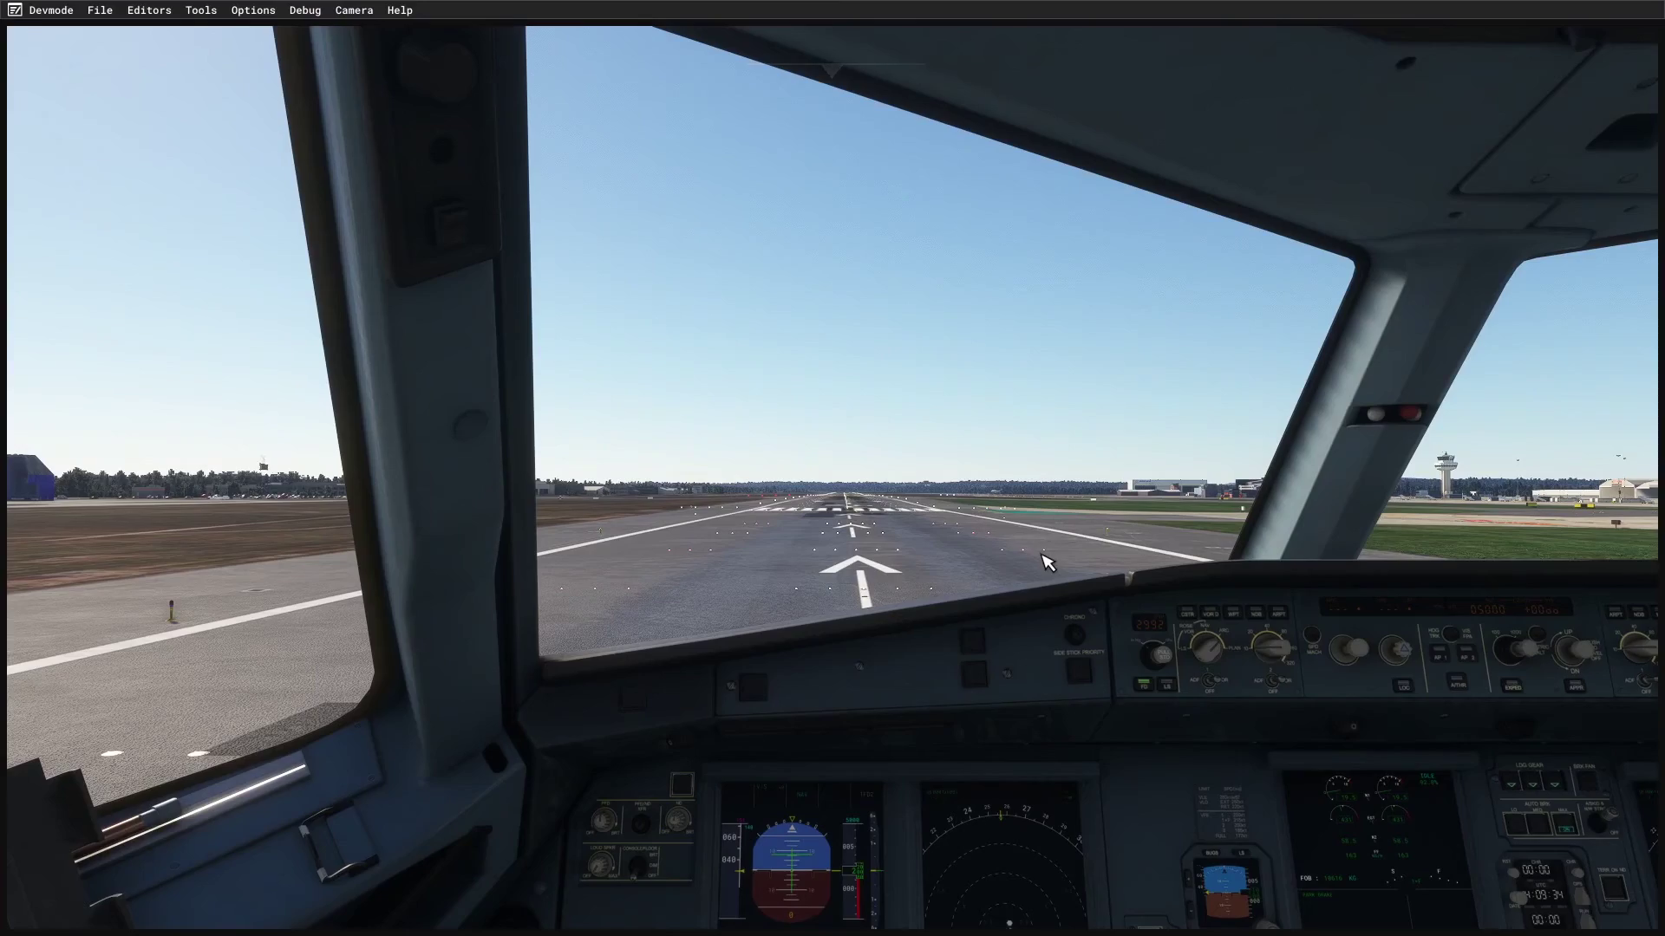
Fly the drone camera from the runway toward the terminals and set the showcase camera's drone speed to 66
key(End)
key(Right)
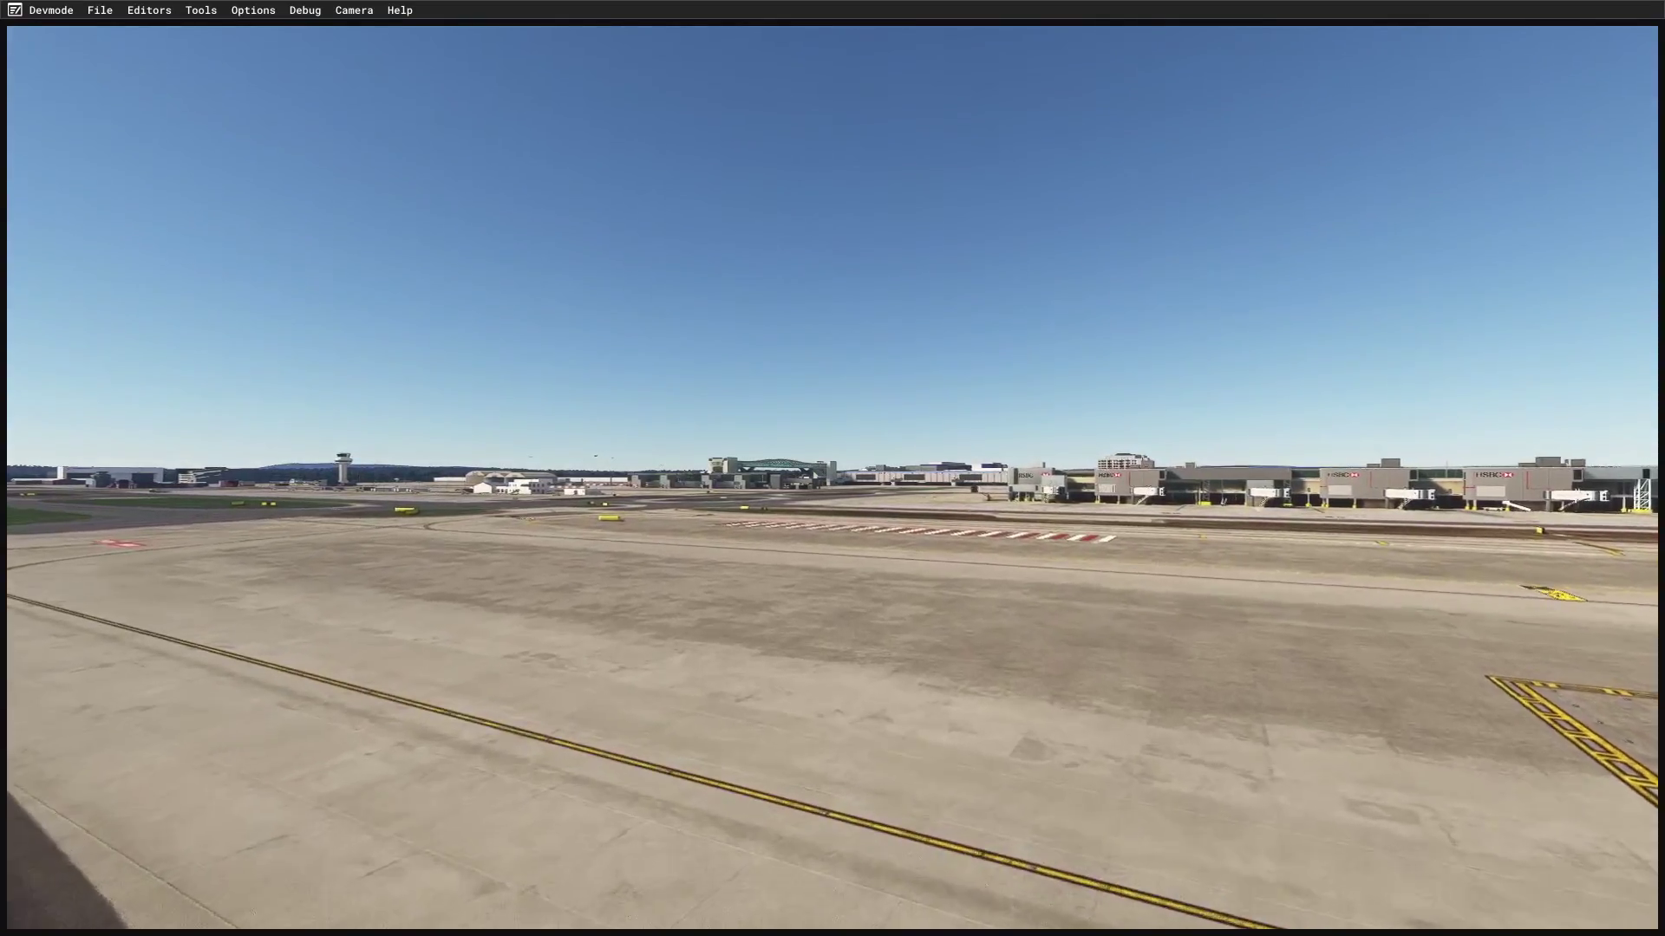
mouse_move(769, 42)
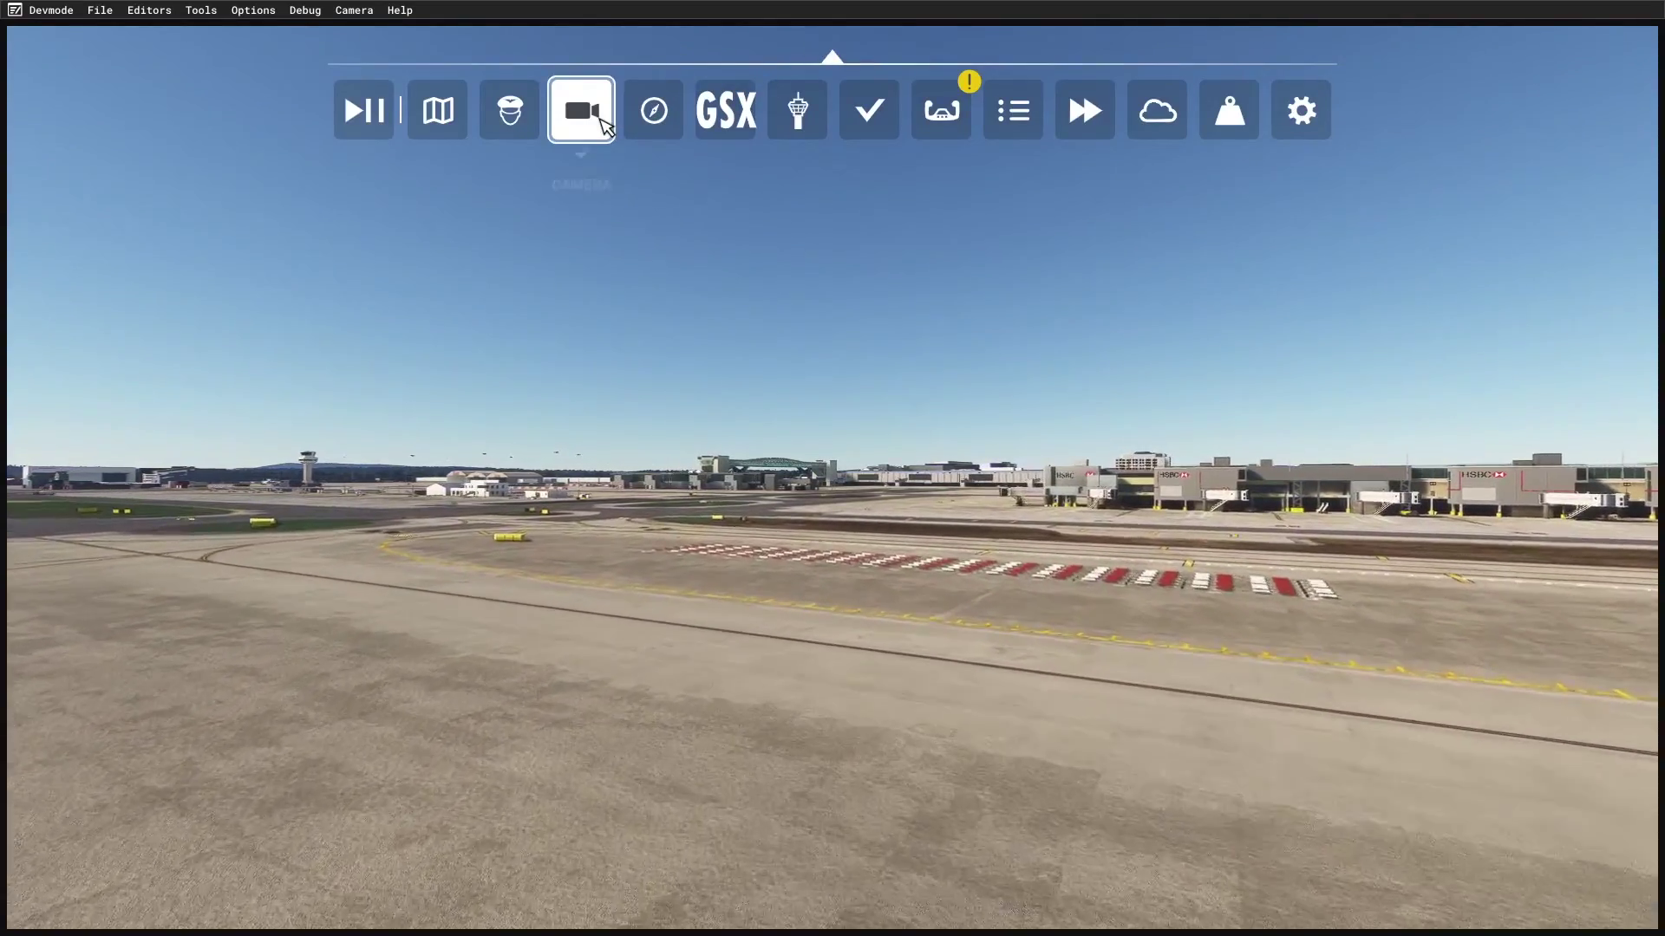
click(604, 124)
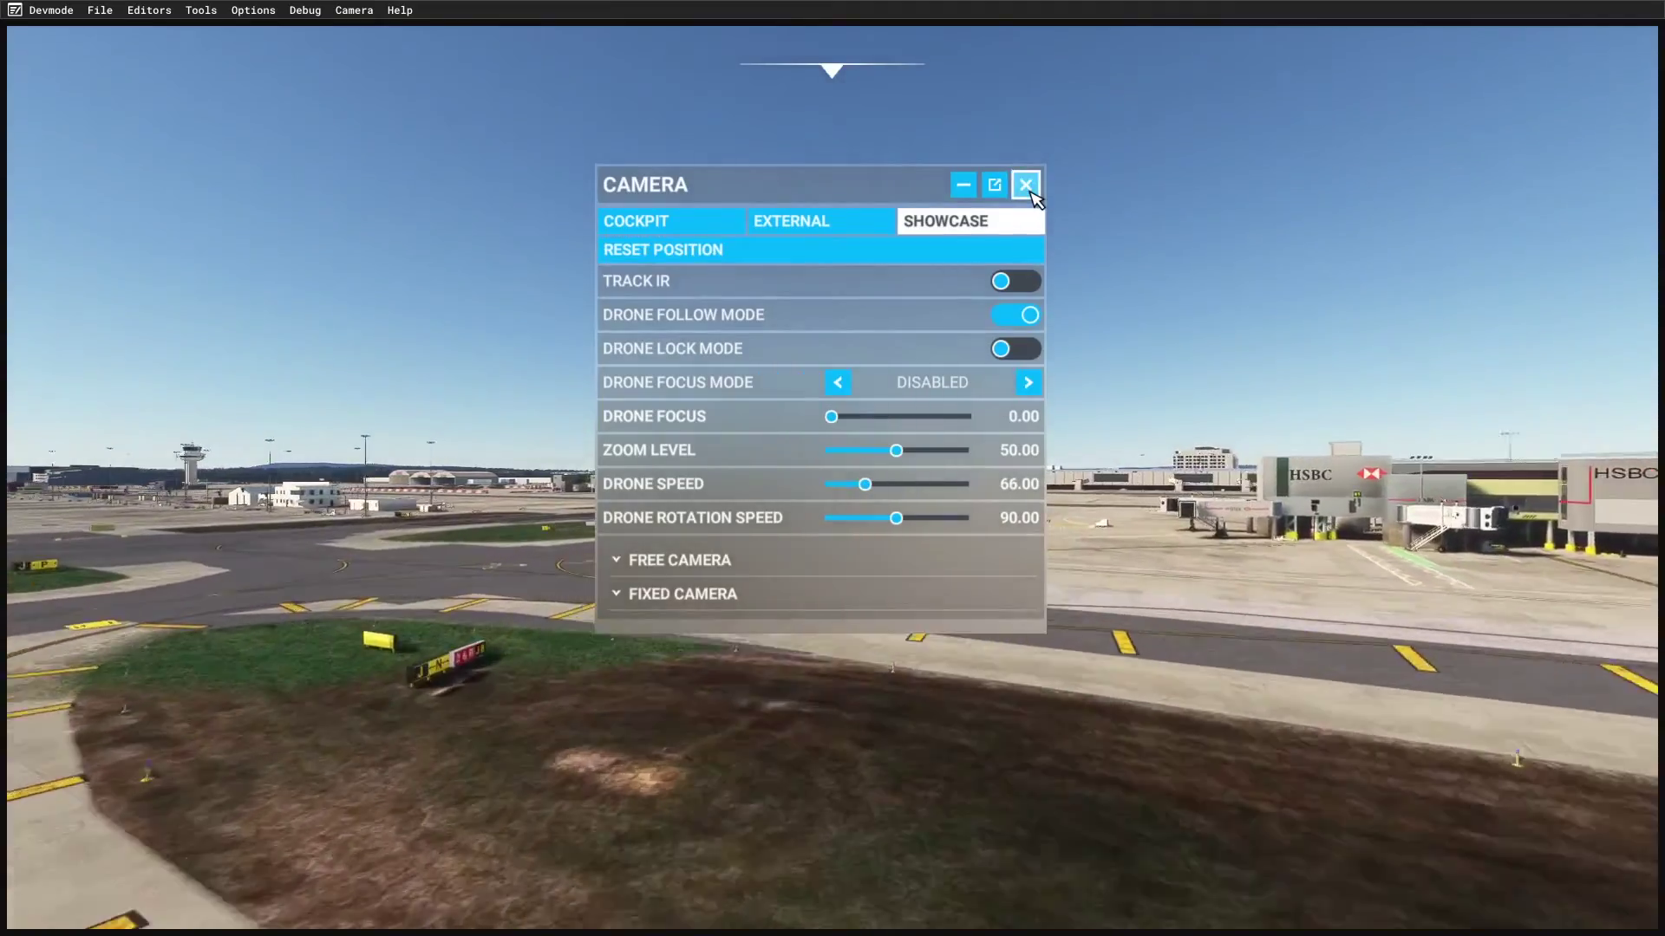
click(1026, 185)
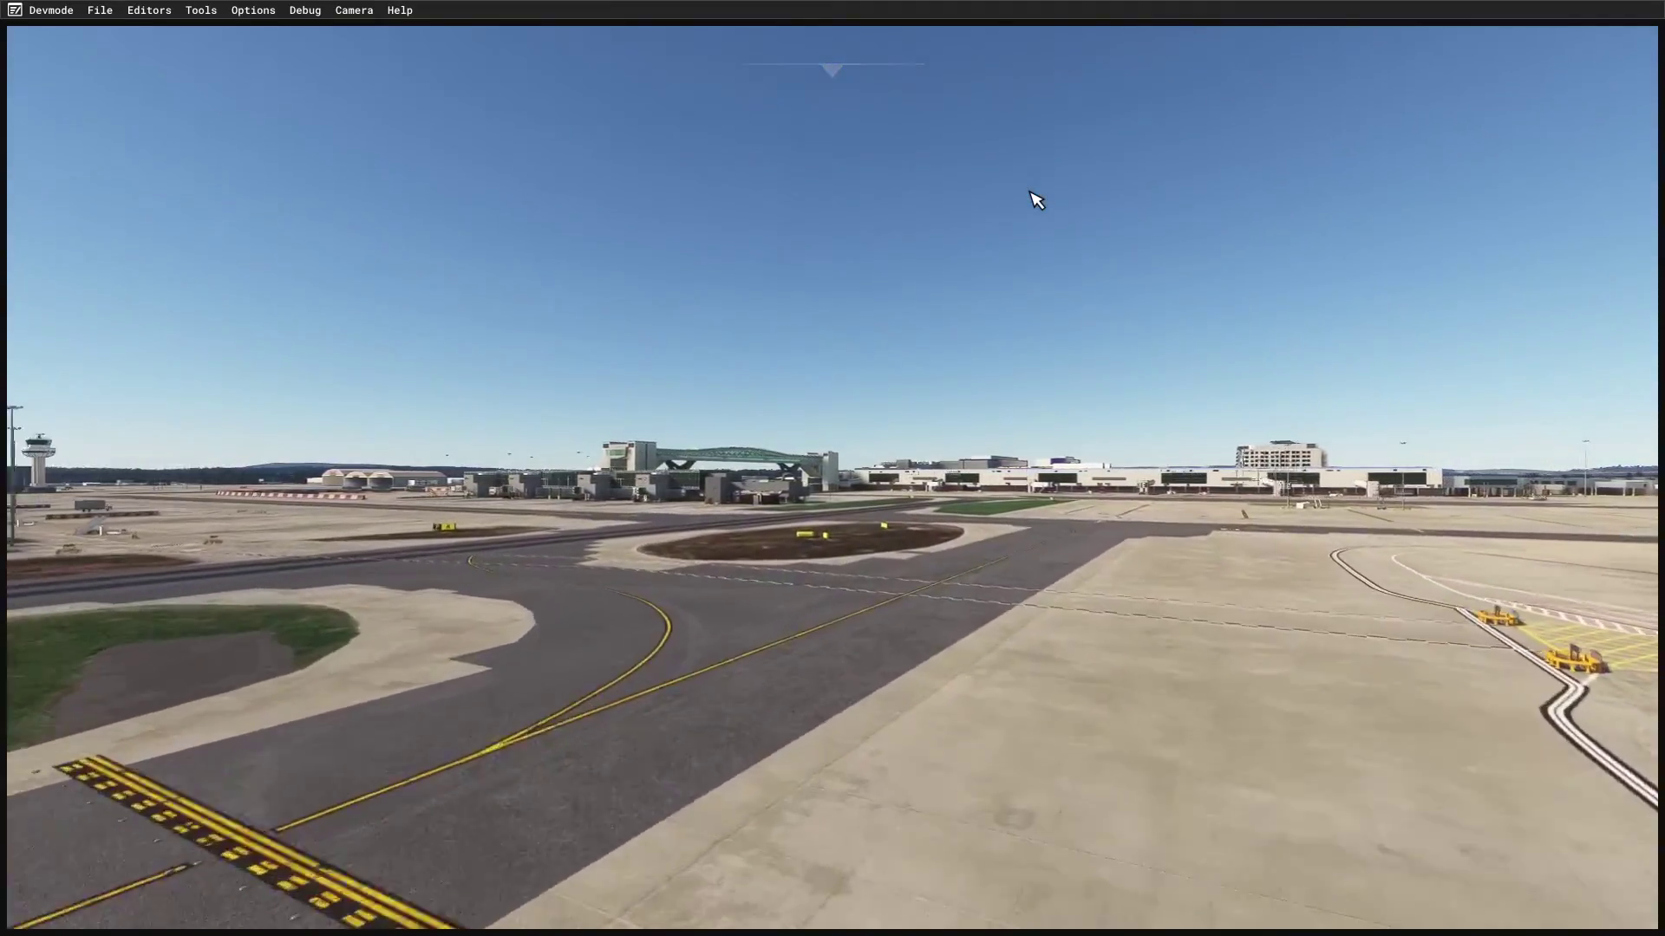